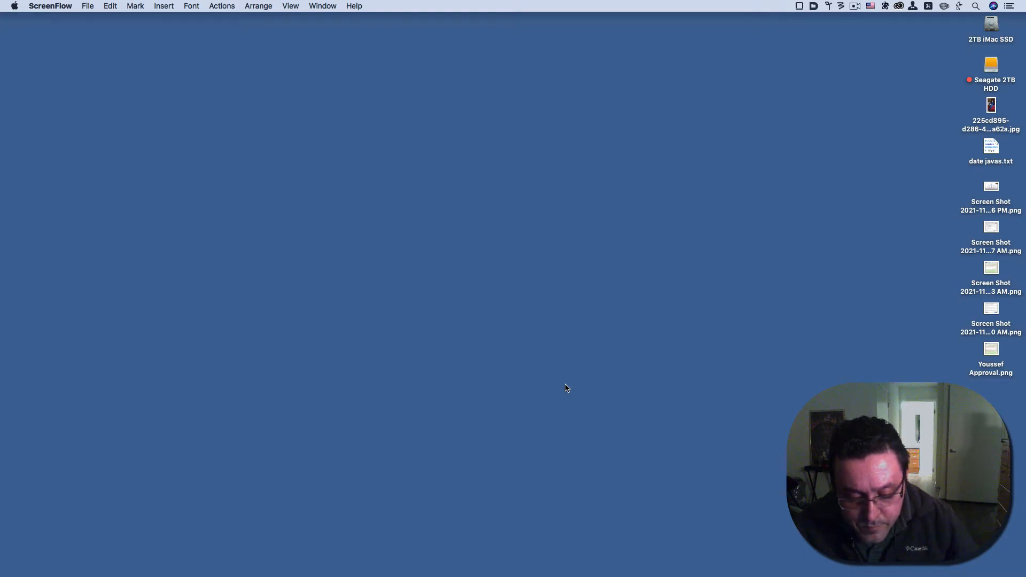
Launch BetterTouchTool and open its configuration window
{"action": "key", "text": "alt+space"}
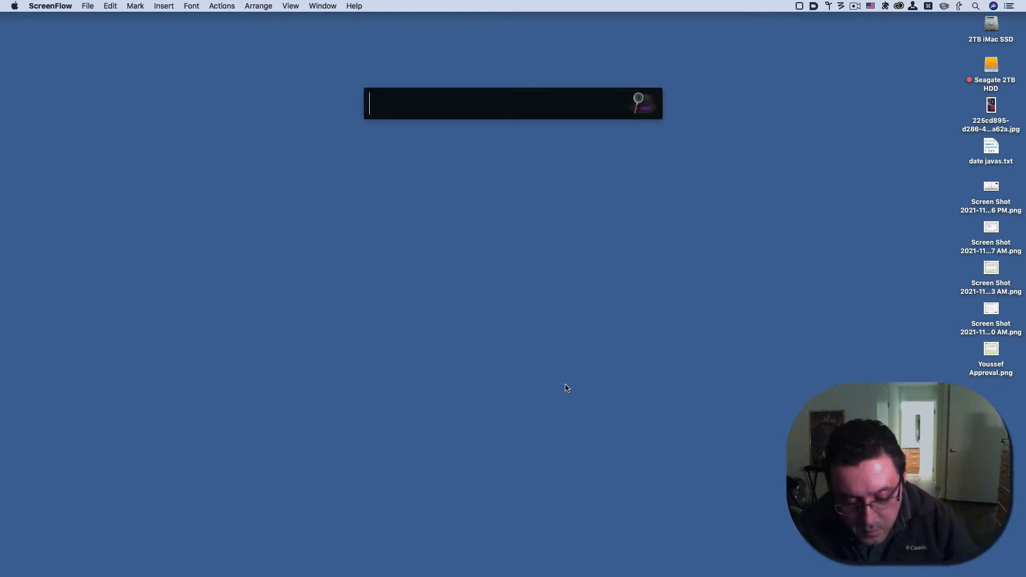
{"action": "type", "text": "bett"}
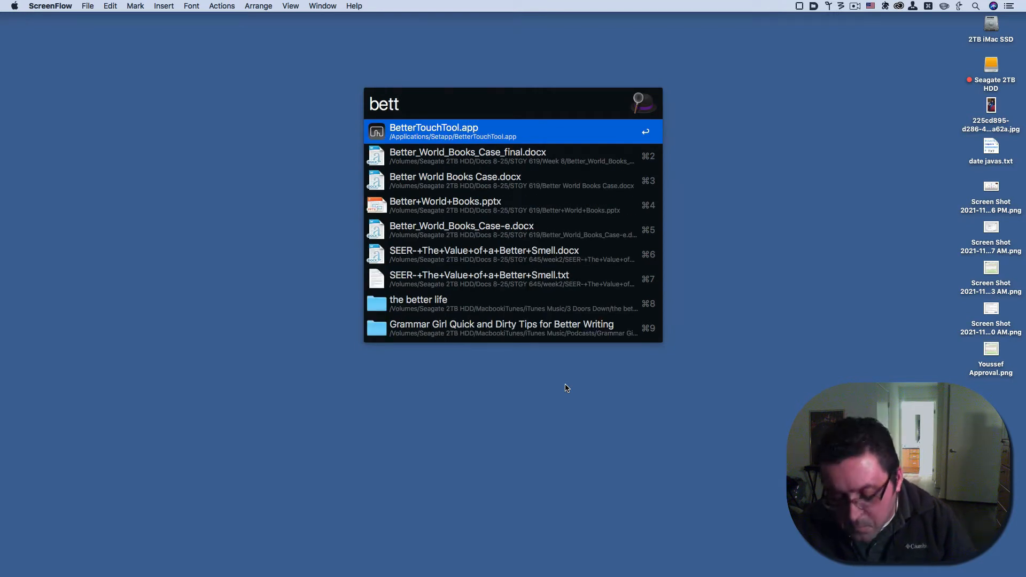
{"action": "key", "text": "Return"}
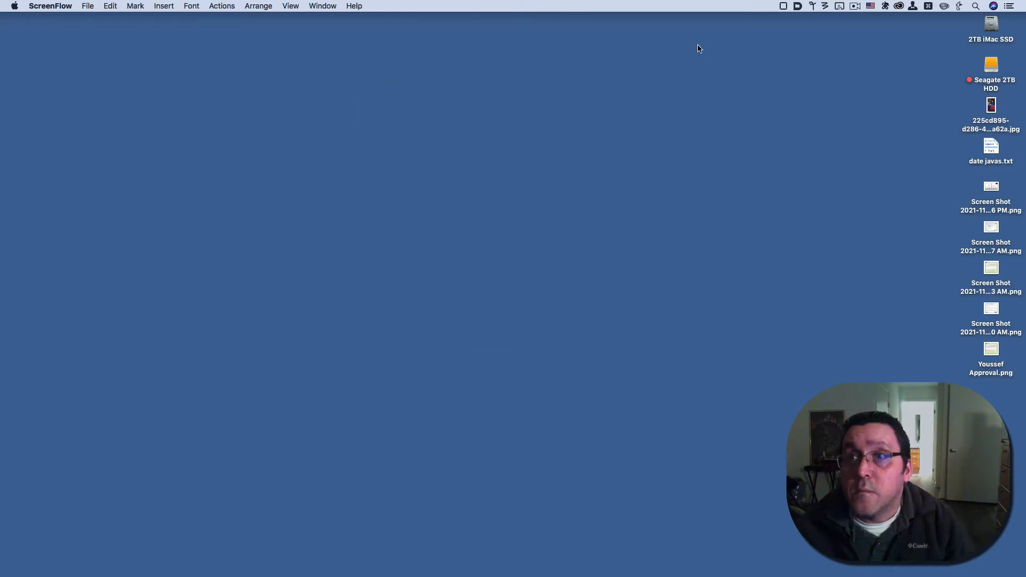
{"action": "left_click", "coordinate": [840, 6]}
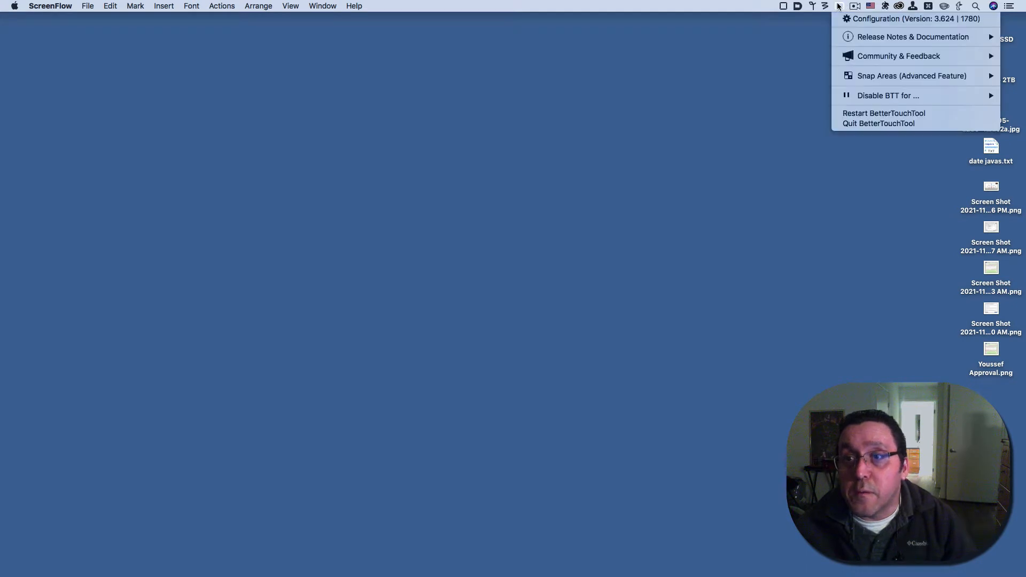
{"action": "left_click", "coordinate": [850, 19]}
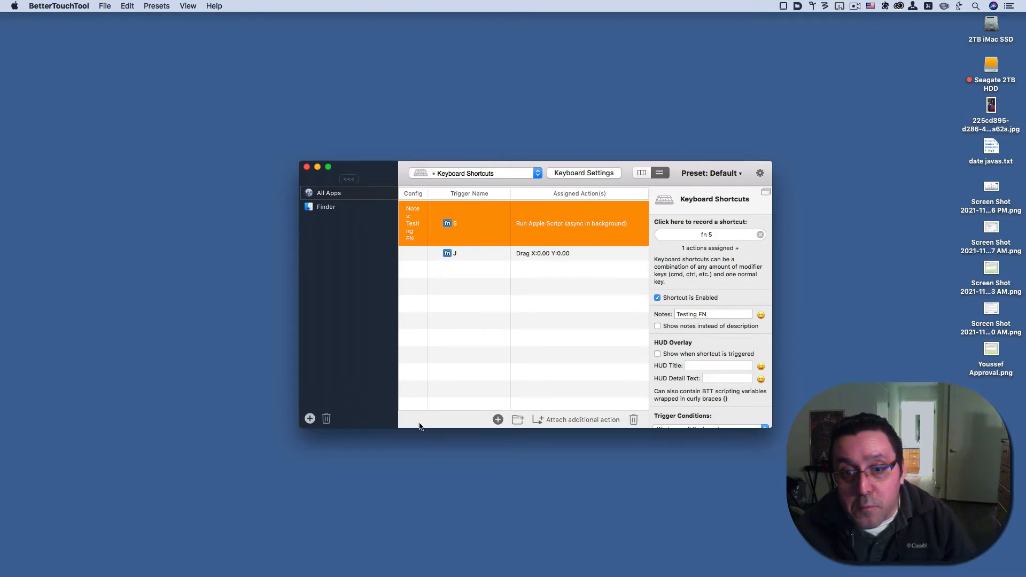
Add a new keyboard shortcut trigger and record Option+Command+G as its key combination
{"action": "left_click", "coordinate": [499, 420]}
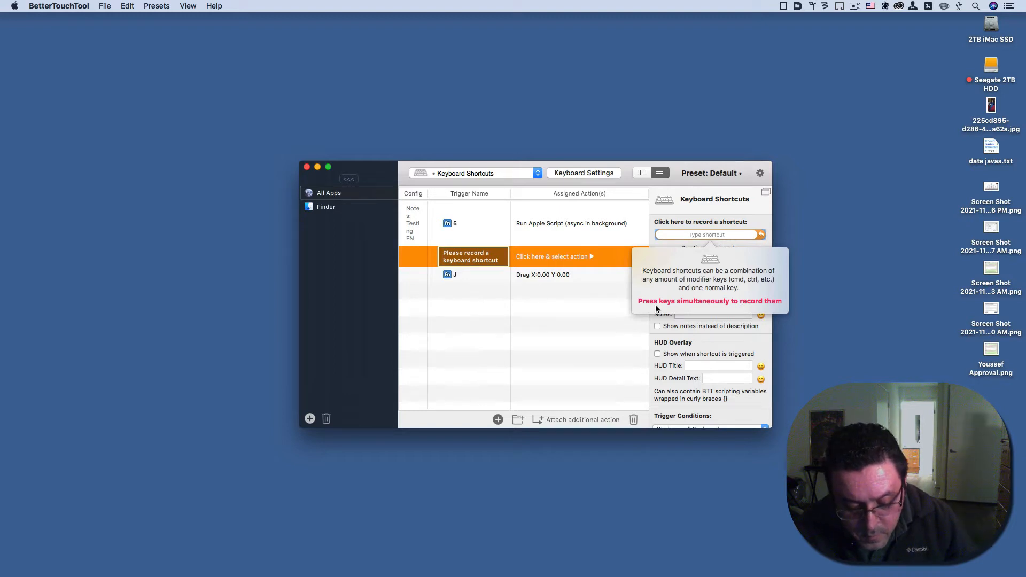
{"action": "key", "text": "alt+super"}
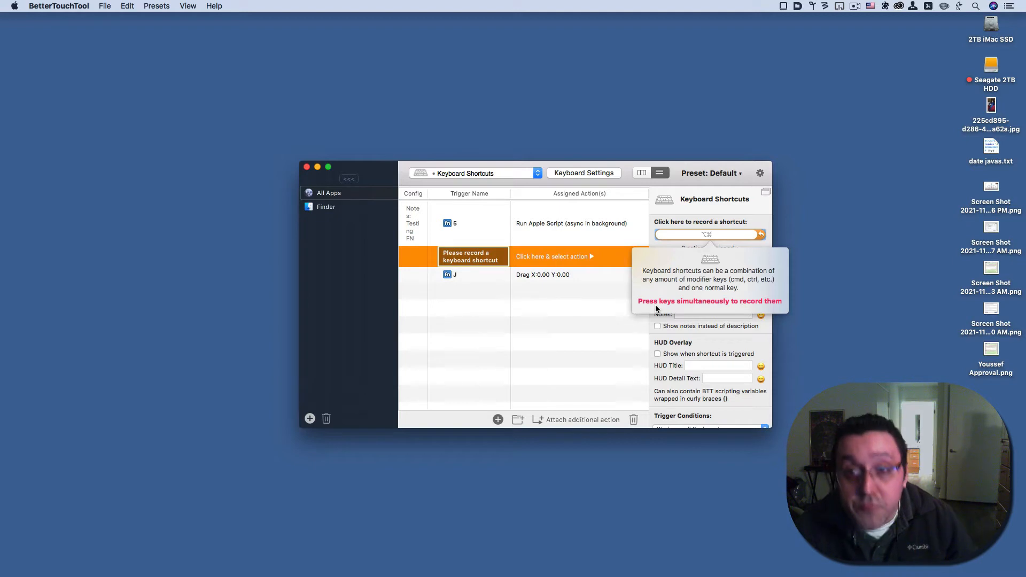
{"action": "key", "text": "alt+super+g"}
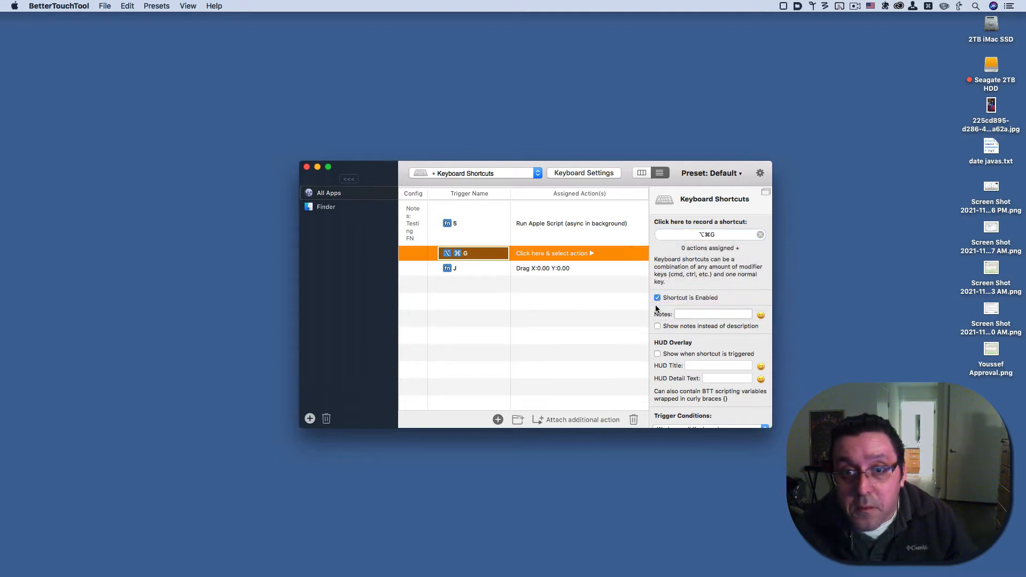
Examine the predefined actions for the Option+Command+G shortcut, covering mouse clicks, other mouse actions and controlling other applications
{"action": "left_click", "coordinate": [567, 255]}
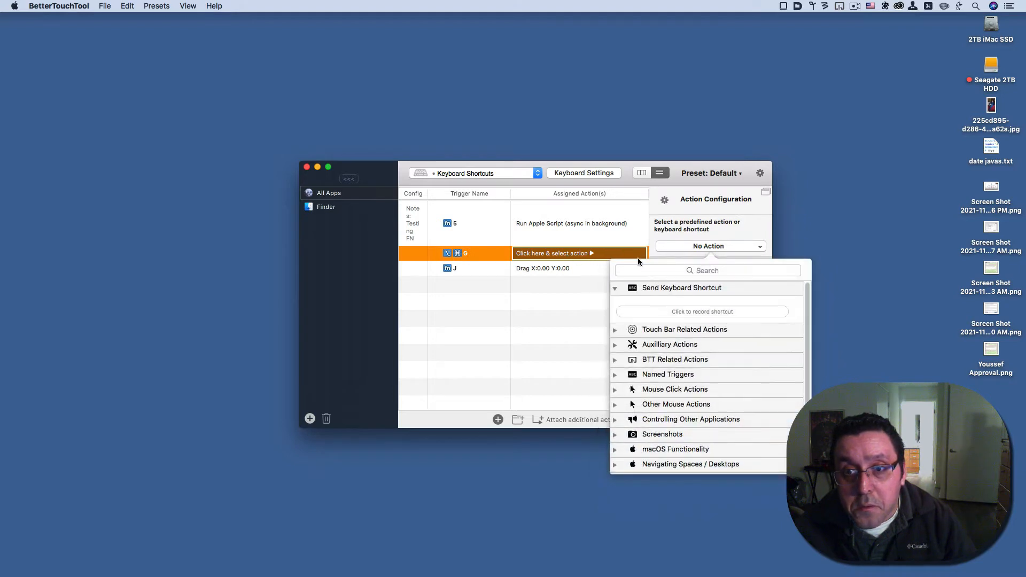
{"action": "left_click", "coordinate": [650, 269]}
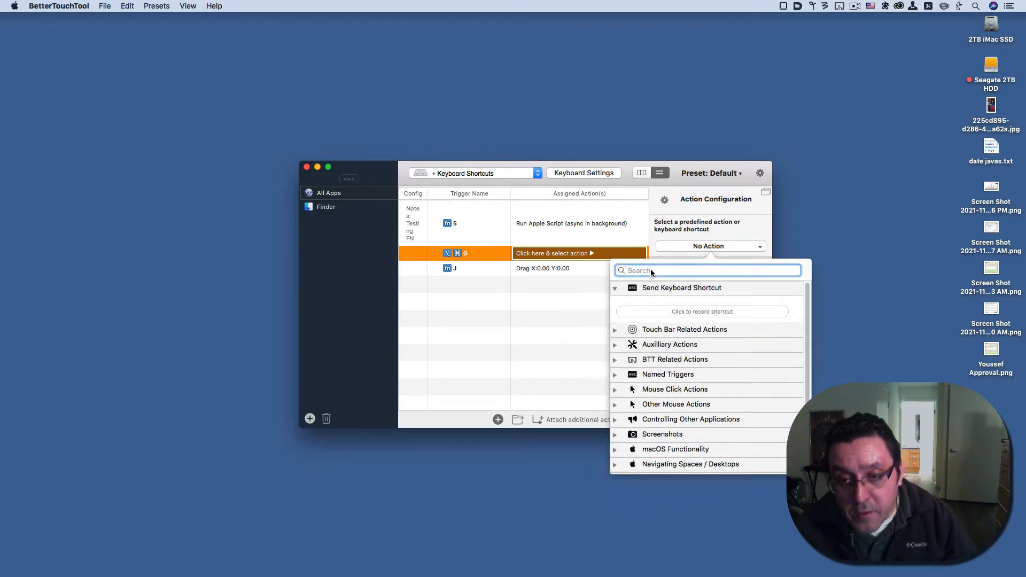
{"action": "left_click", "coordinate": [669, 394]}
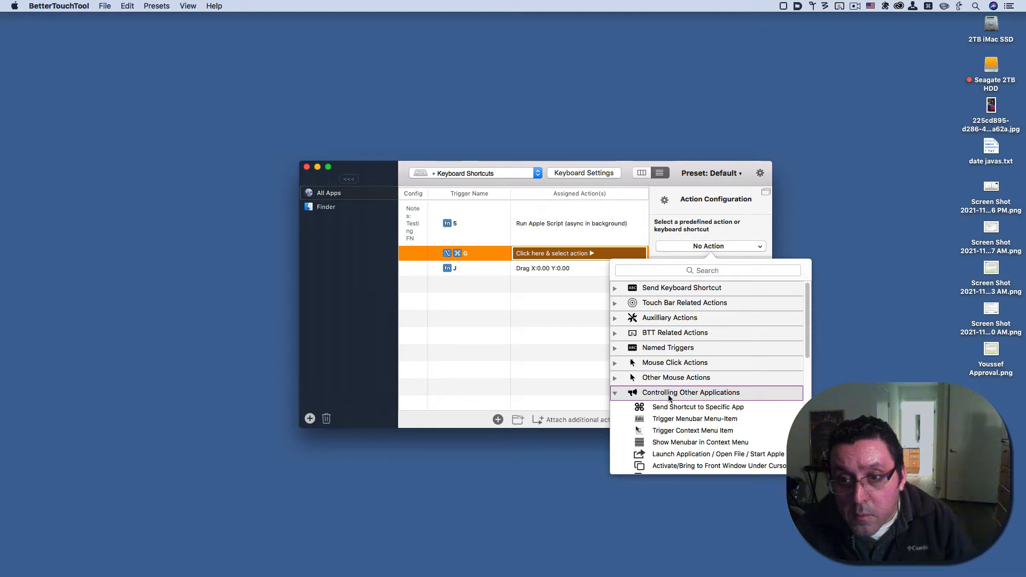
{"action": "left_click", "coordinate": [665, 378]}
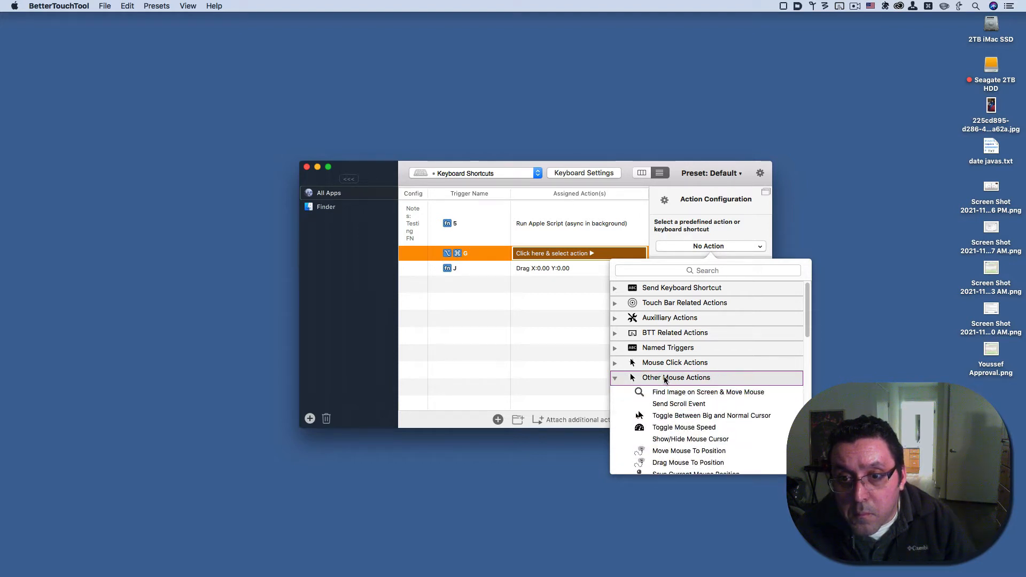
{"action": "left_click", "coordinate": [661, 363]}
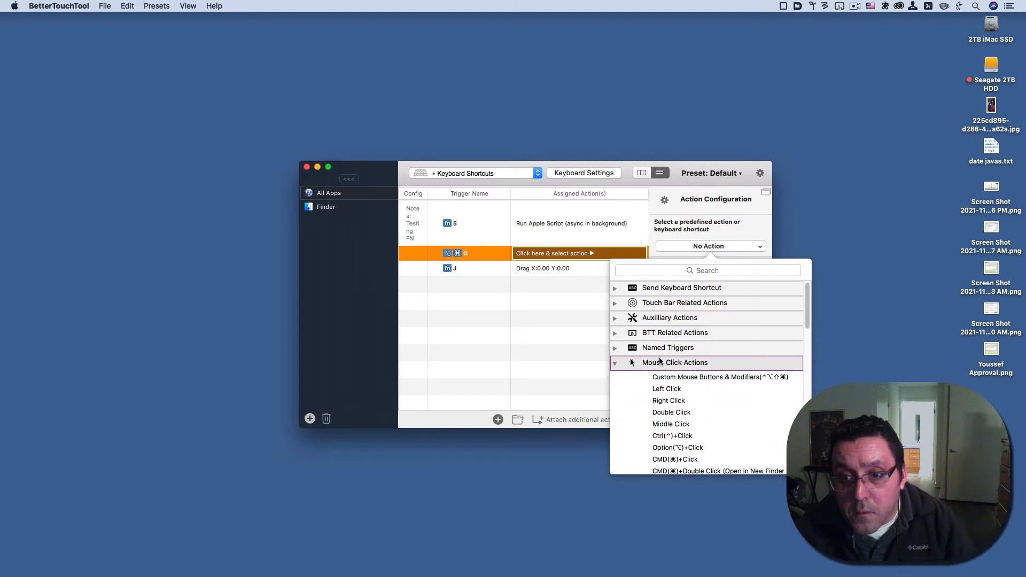
{"action": "scroll", "coordinate": [662, 369], "scroll_direction": "down", "scroll_amount": 10}
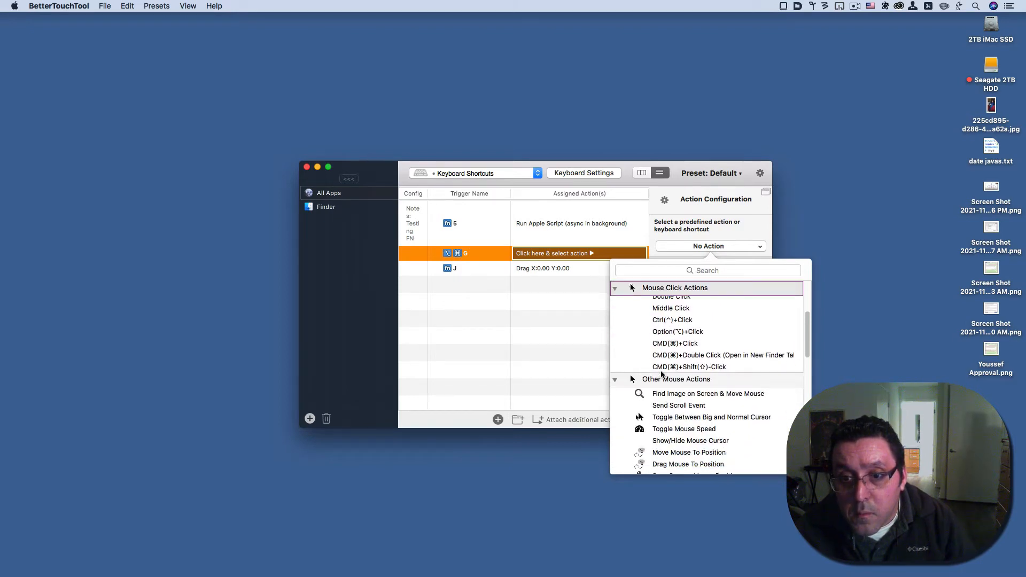
{"action": "scroll", "coordinate": [661, 374], "scroll_direction": "down", "scroll_amount": 3}
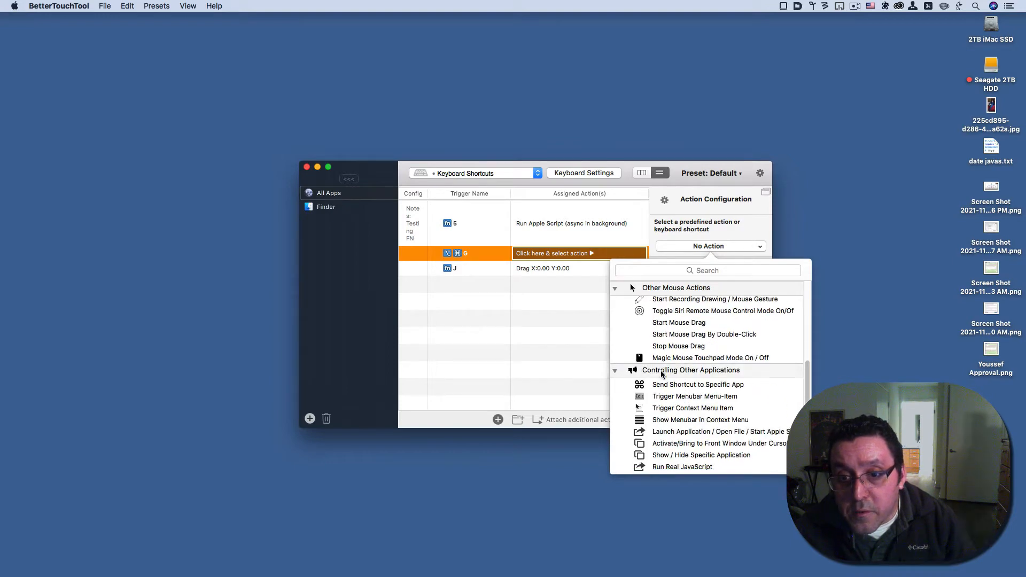
{"action": "scroll", "coordinate": [661, 374], "scroll_direction": "up", "scroll_amount": 3}
{"action": "scroll", "coordinate": [661, 374], "scroll_direction": "up", "scroll_amount": 3}
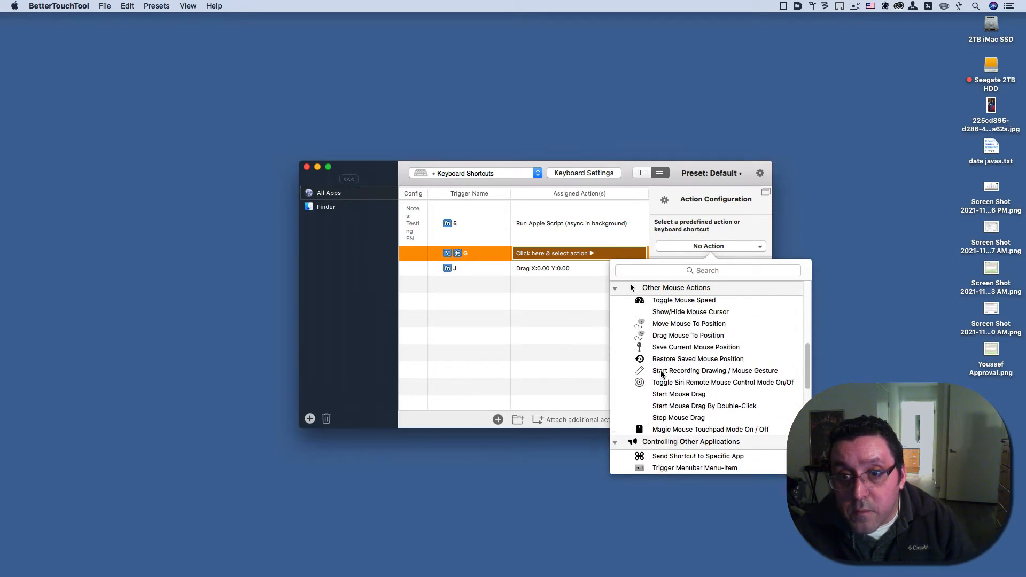
{"action": "scroll", "coordinate": [662, 374], "scroll_direction": "up", "scroll_amount": 3}
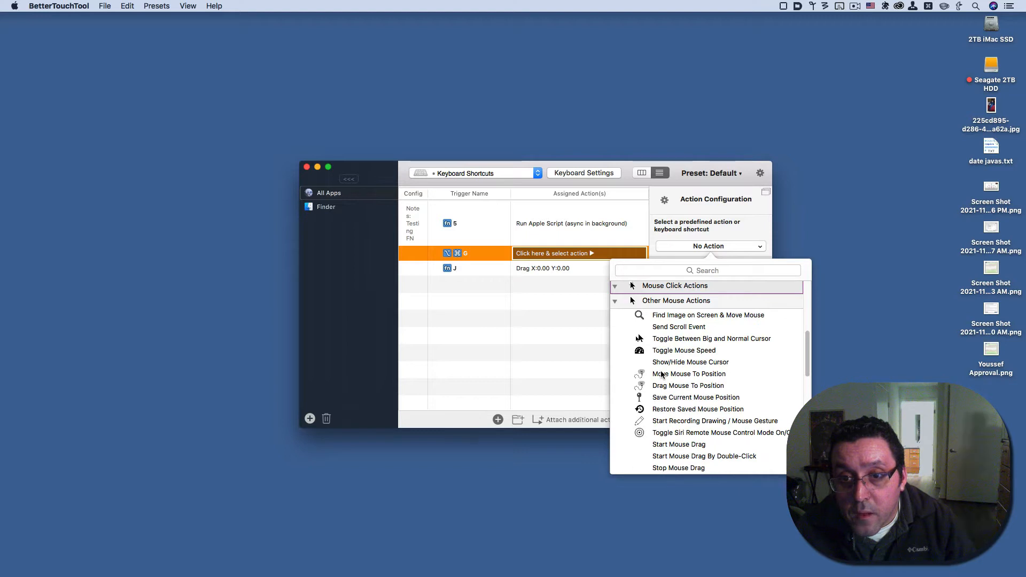
{"action": "scroll", "coordinate": [661, 374], "scroll_direction": "up", "scroll_amount": 7}
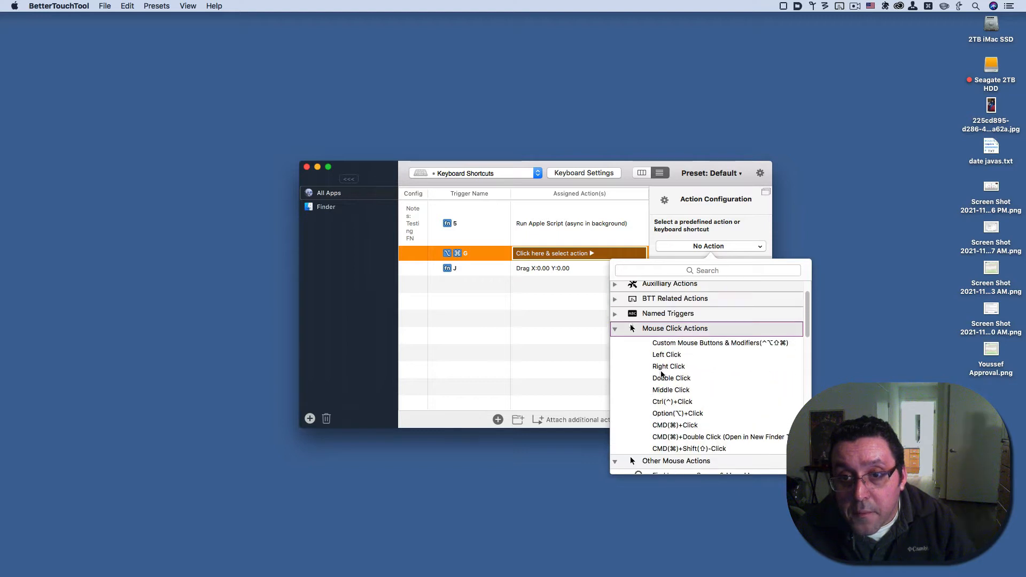
{"action": "left_click", "coordinate": [618, 330]}
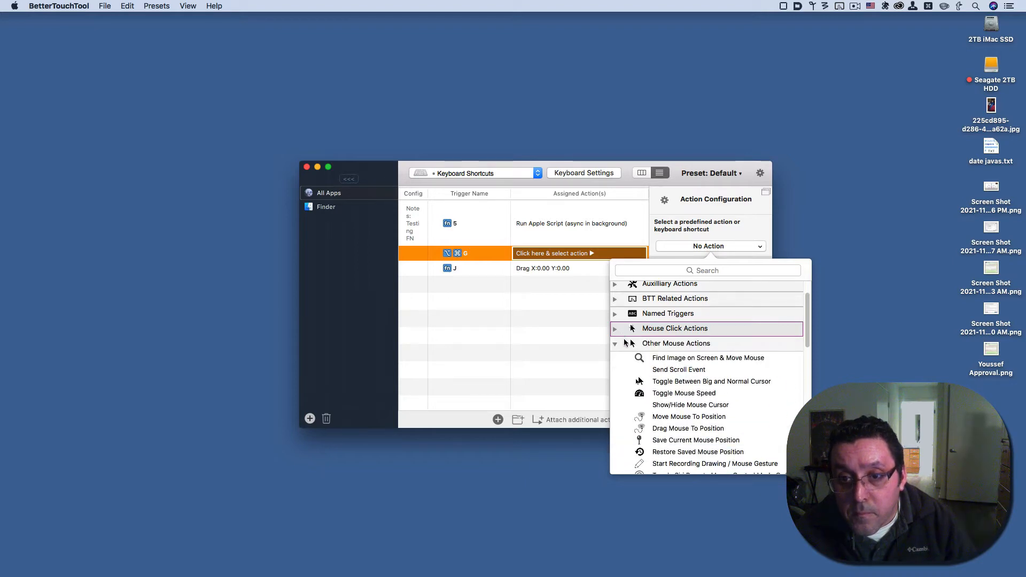
{"action": "scroll", "coordinate": [663, 412], "scroll_direction": "down", "scroll_amount": 5}
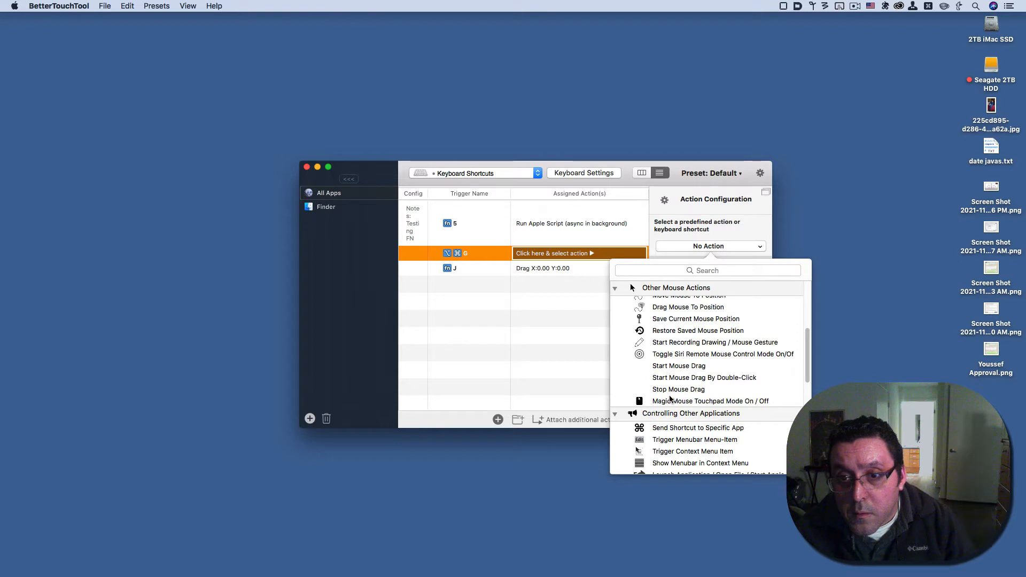
Find actions matching "move", assign Move Mouse To Position to the Option+Command+G shortcut and keep the move type at Standard Move
{"action": "left_click", "coordinate": [648, 271]}
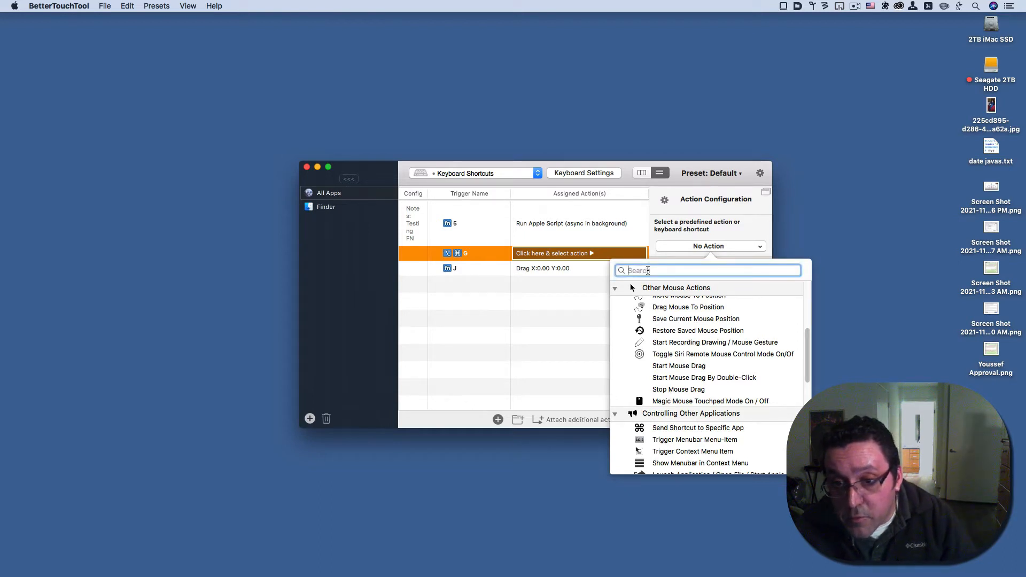
{"action": "type", "text": "move"}
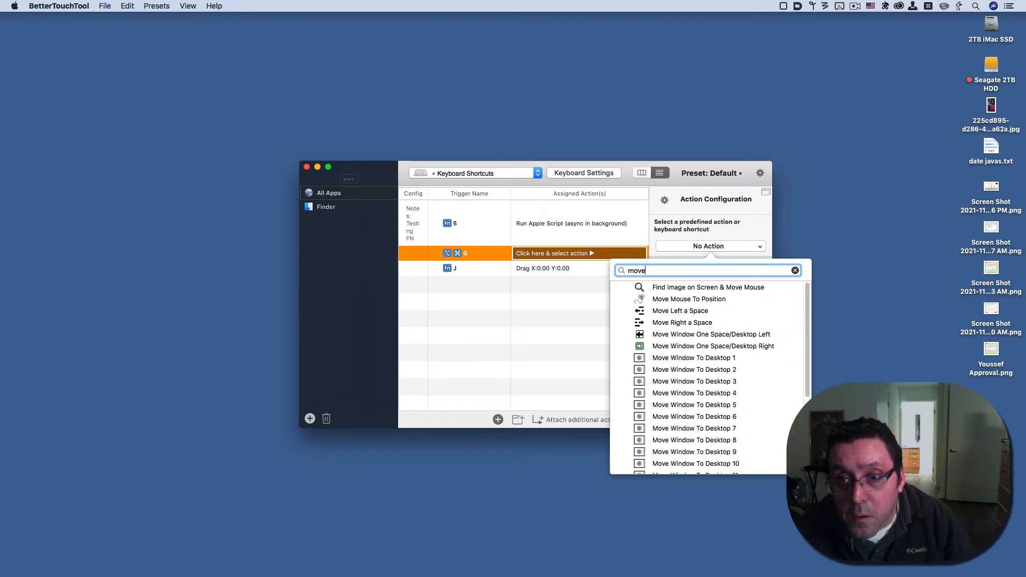
{"action": "left_click", "coordinate": [690, 299]}
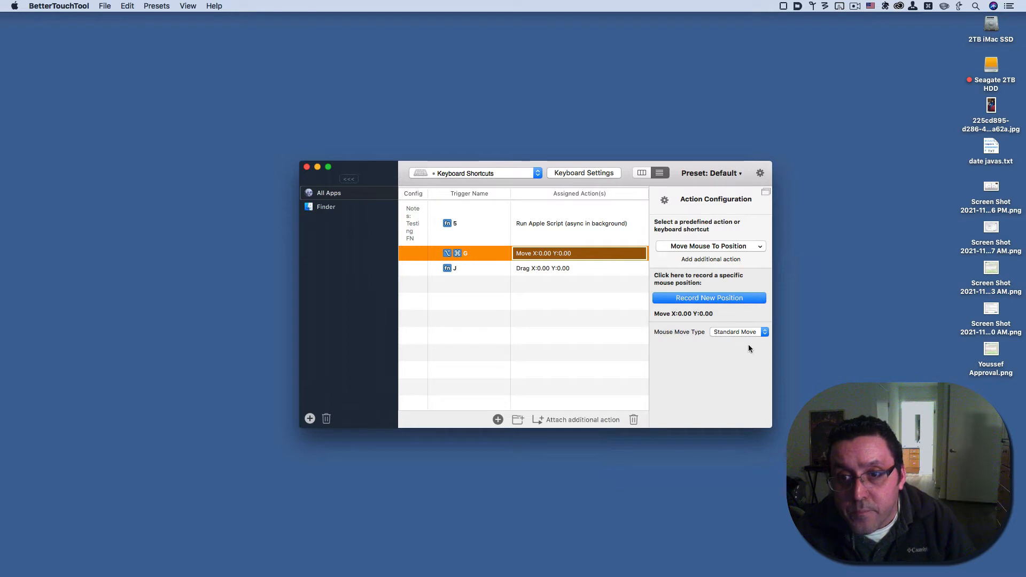
{"action": "left_click", "coordinate": [742, 332]}
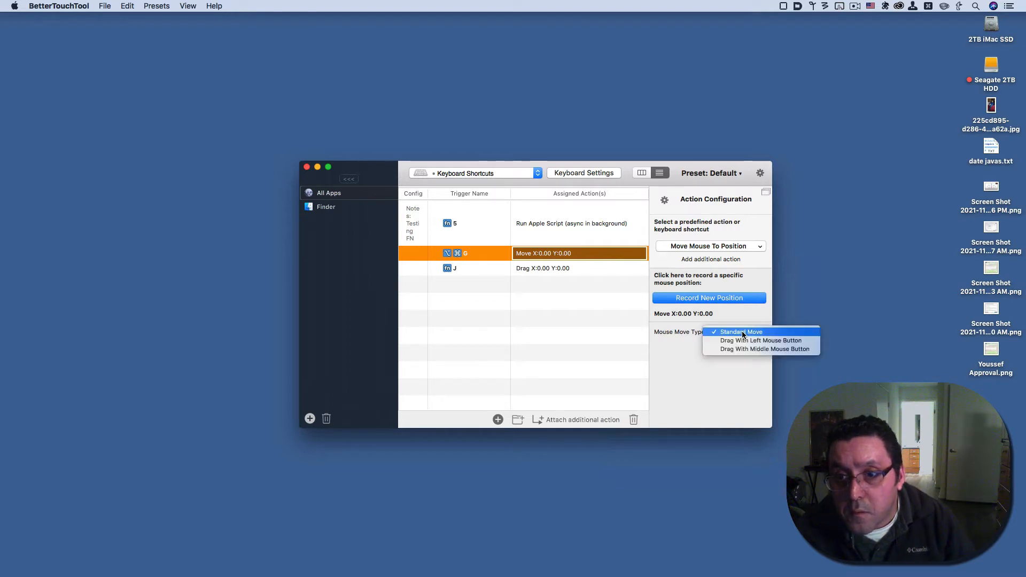
{"action": "left_click", "coordinate": [742, 331]}
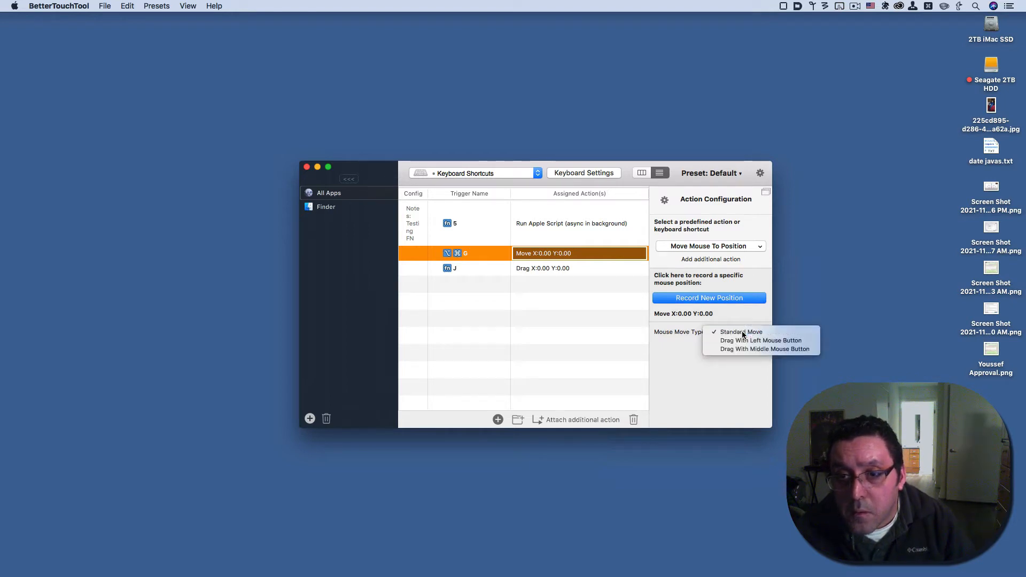
{"action": "left_click", "coordinate": [714, 299]}
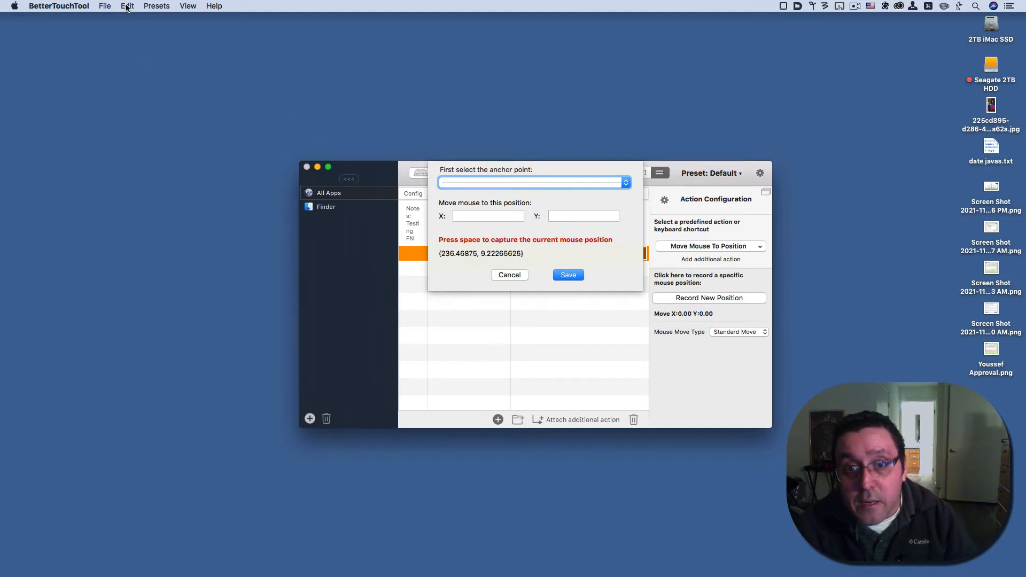
{"action": "key", "text": "space"}
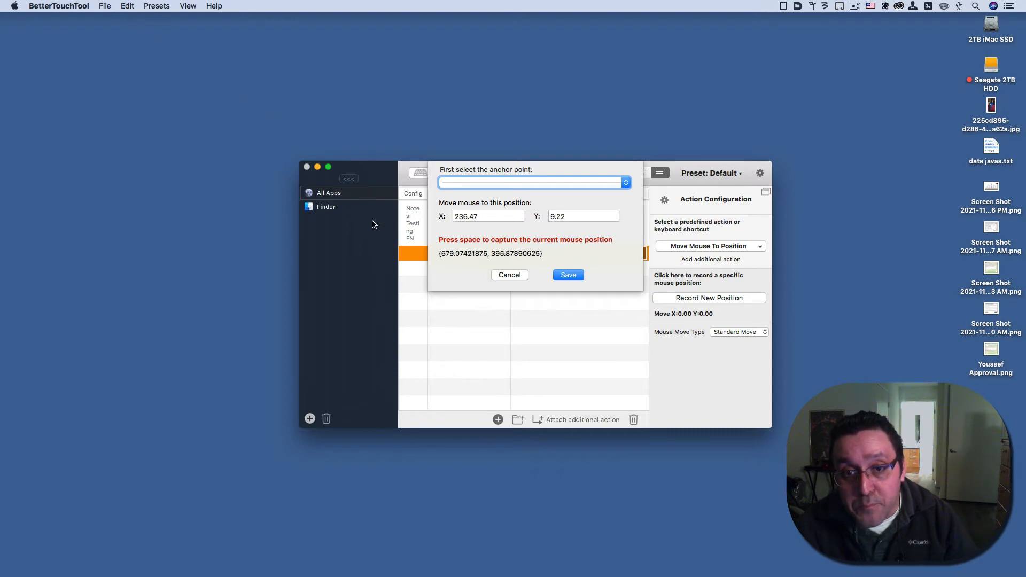
{"action": "left_click", "coordinate": [510, 276]}
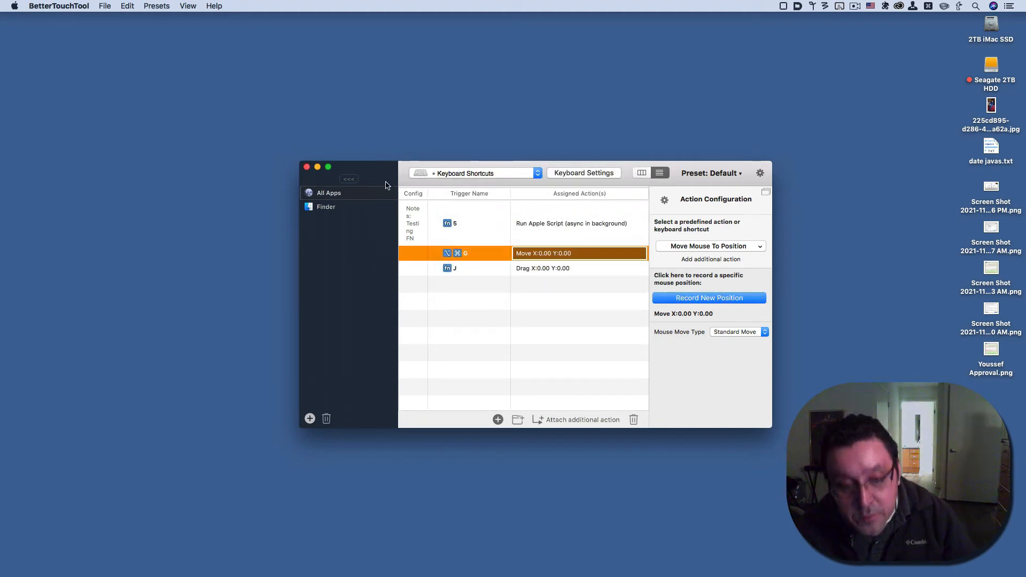
Close the configuration window, switch to Keyboard Maestro Editor and create a new macro named "video Macro"
{"action": "key", "text": "super+w"}
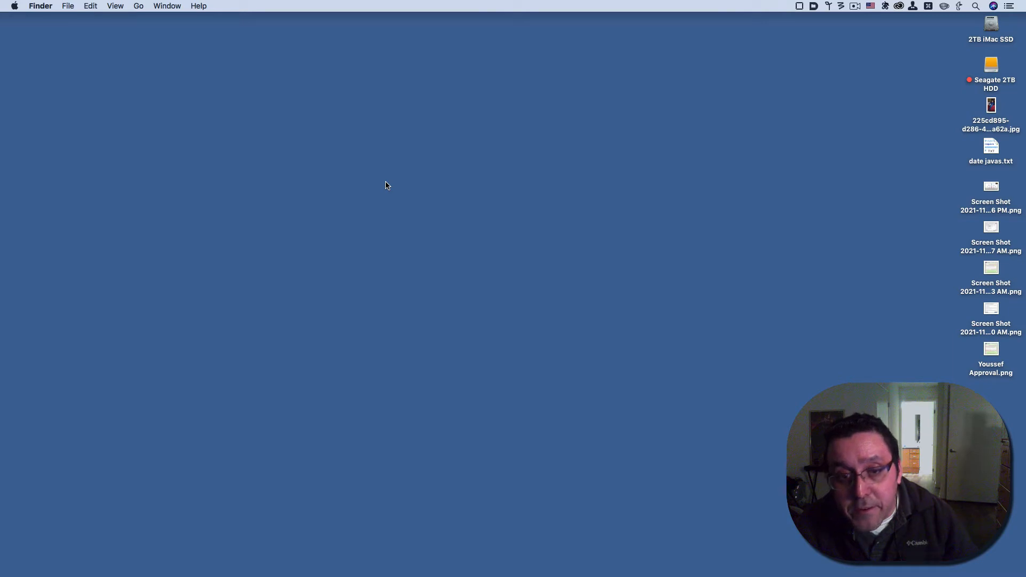
{"action": "key", "text": "super+Tab"}
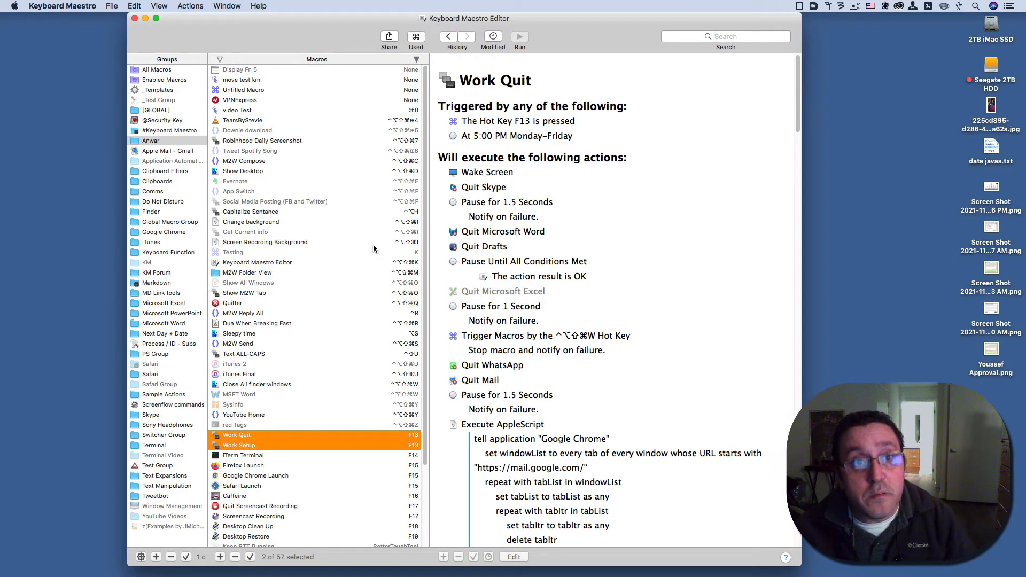
{"action": "scroll", "coordinate": [374, 248], "scroll_direction": "down", "scroll_amount": 5}
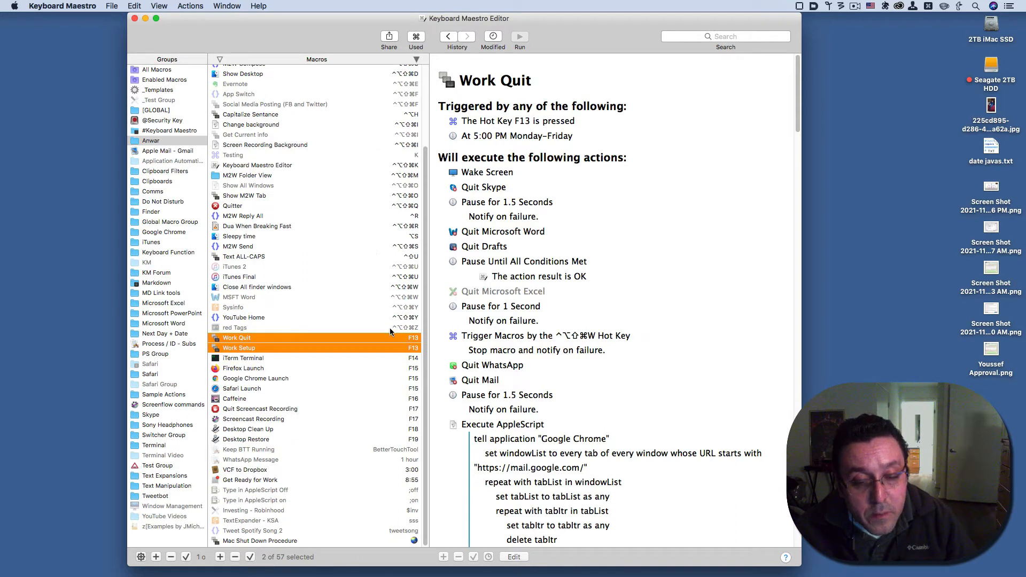
{"action": "left_click", "coordinate": [219, 558]}
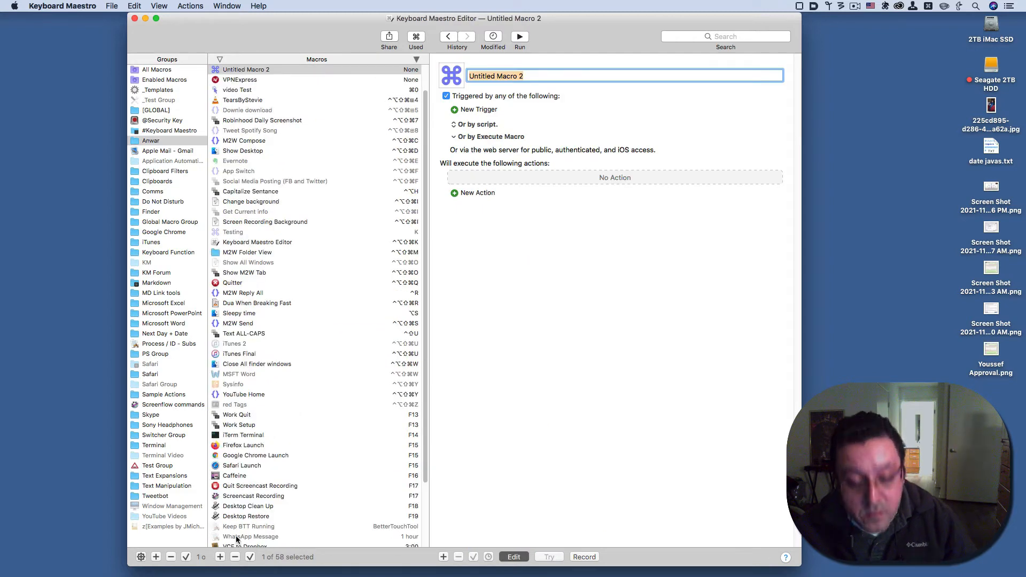
{"action": "type", "text": "video"}
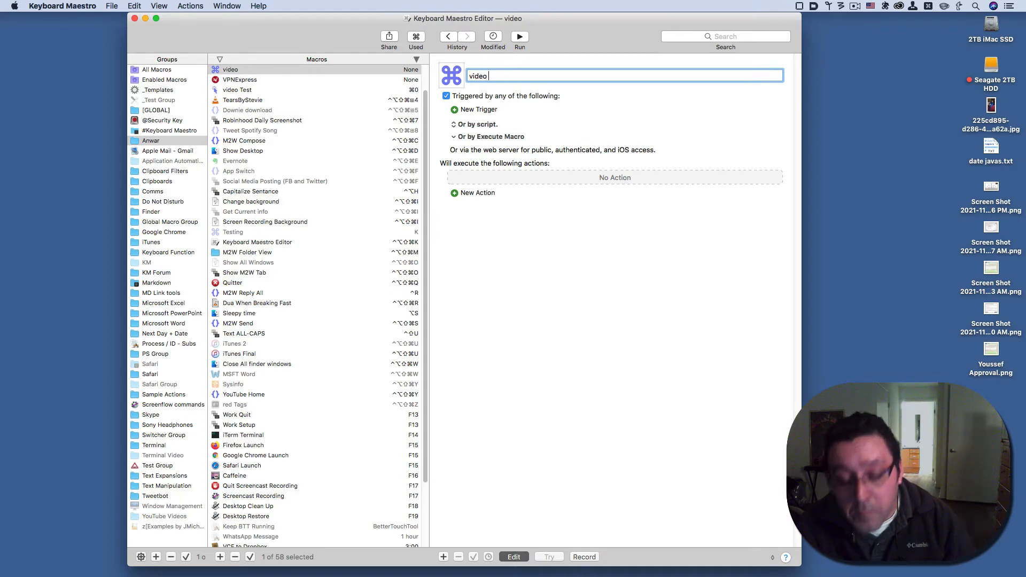
{"action": "type", "text": "Mac"}
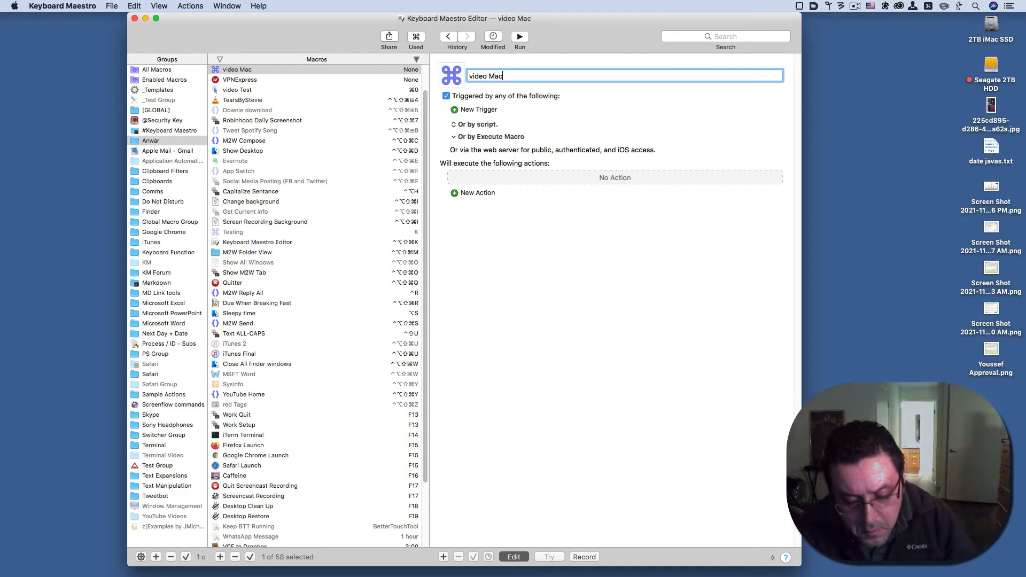
{"action": "type", "text": "ro"}
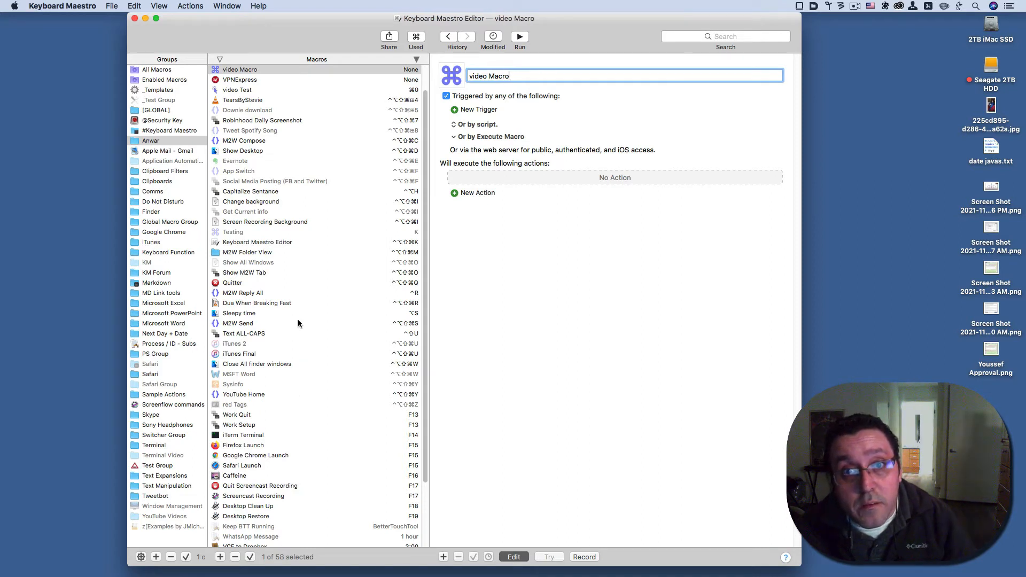
Add a hot key trigger to the video Macro and record Control+Option+Shift+Command+9 as its key combination
{"action": "left_click", "coordinate": [491, 109]}
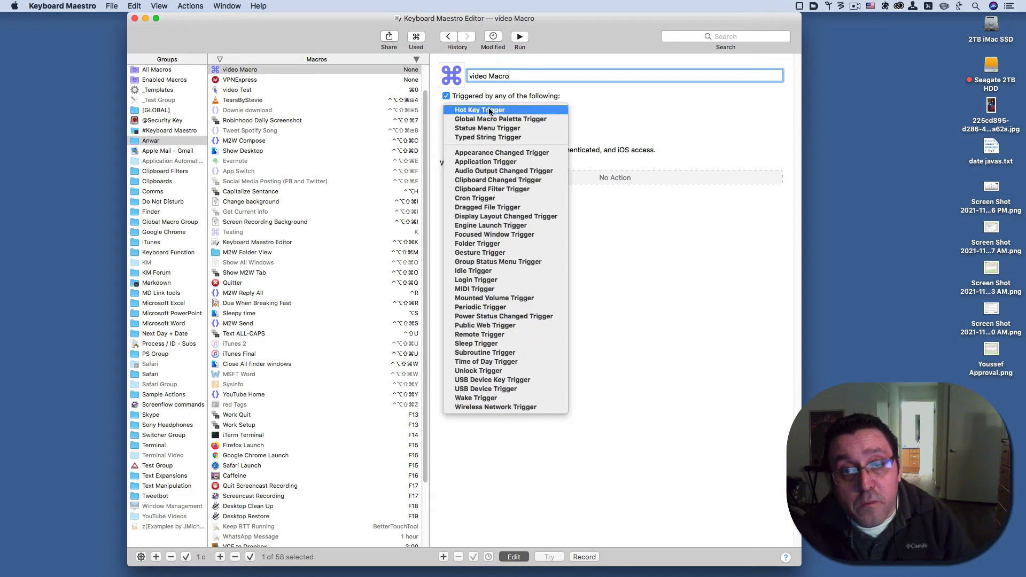
{"action": "left_click", "coordinate": [489, 111]}
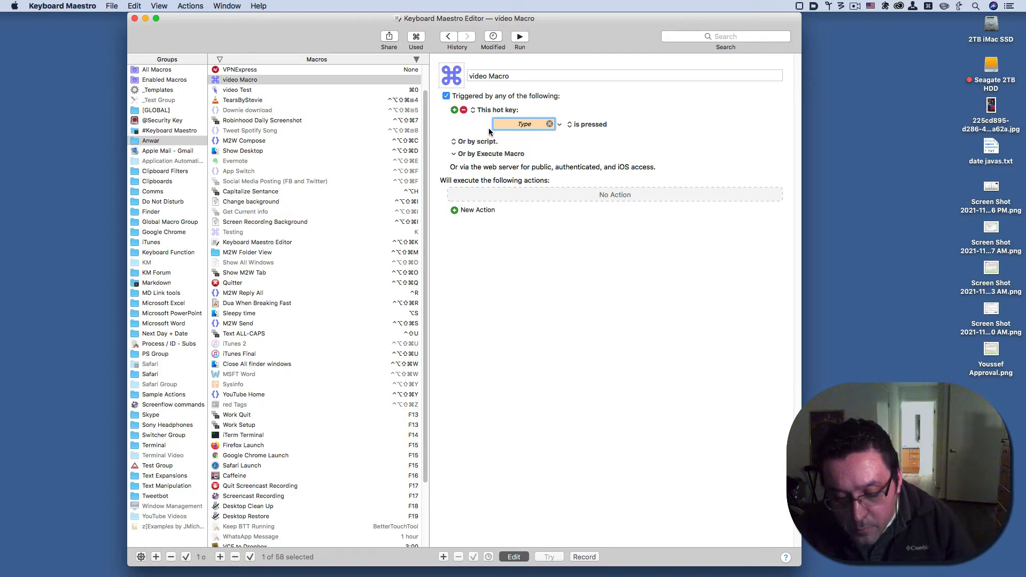
{"action": "key", "text": "ctrl+alt+shift+super+9"}
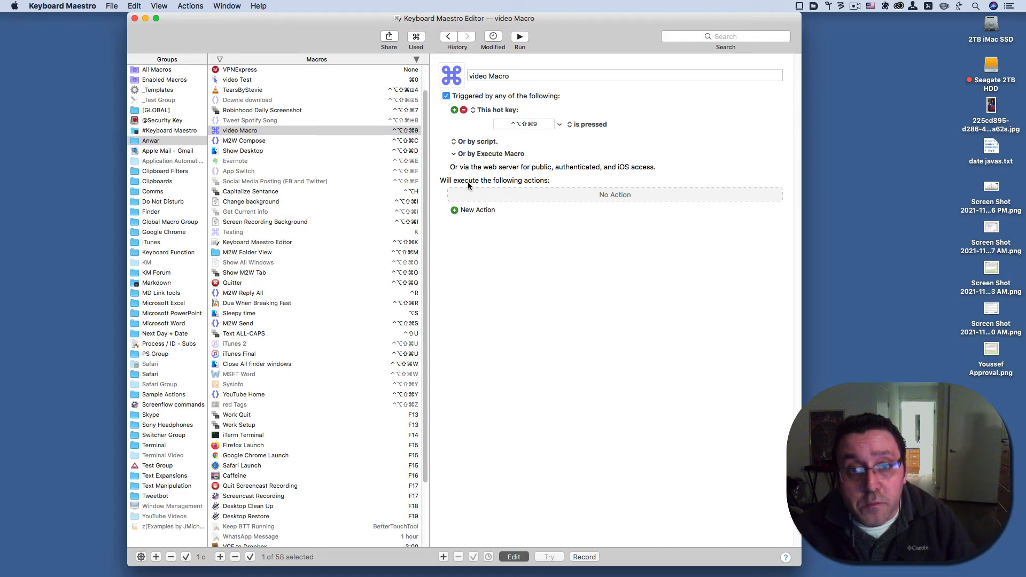
Search the available actions for "move" and add the Move or Click Mouse action to the macro
{"action": "left_click", "coordinate": [470, 210]}
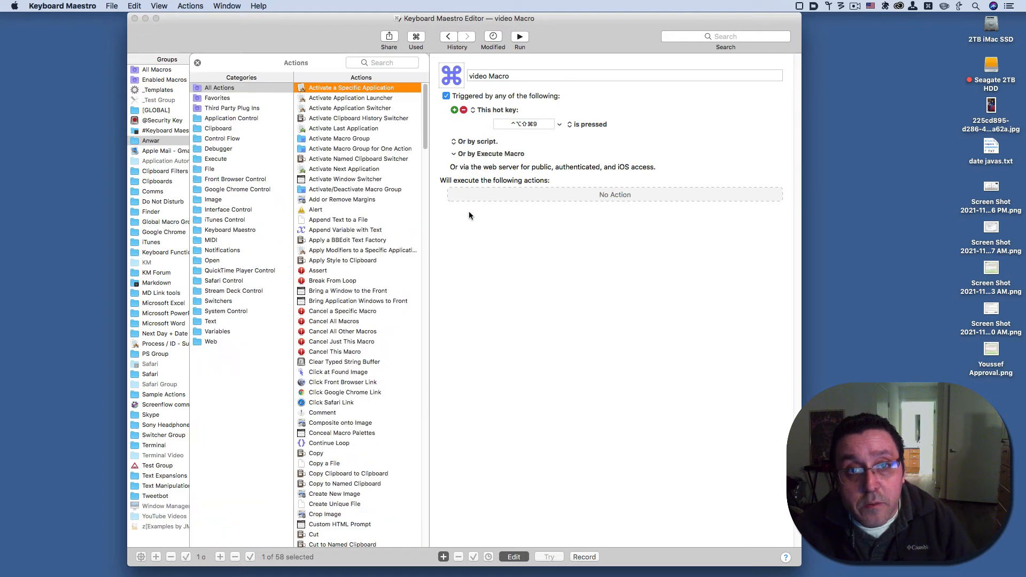
{"action": "left_click", "coordinate": [379, 63]}
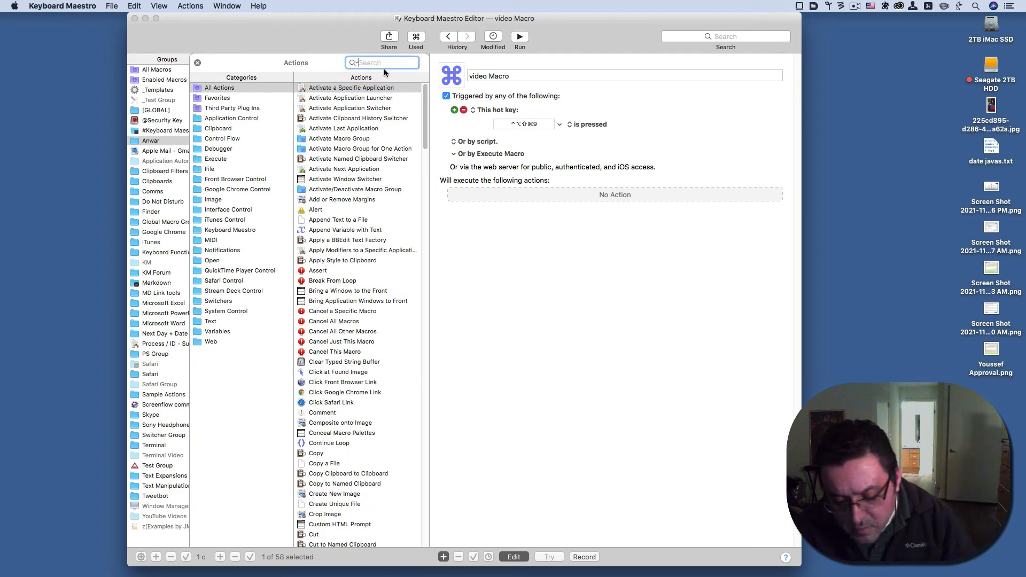
{"action": "type", "text": "mov"}
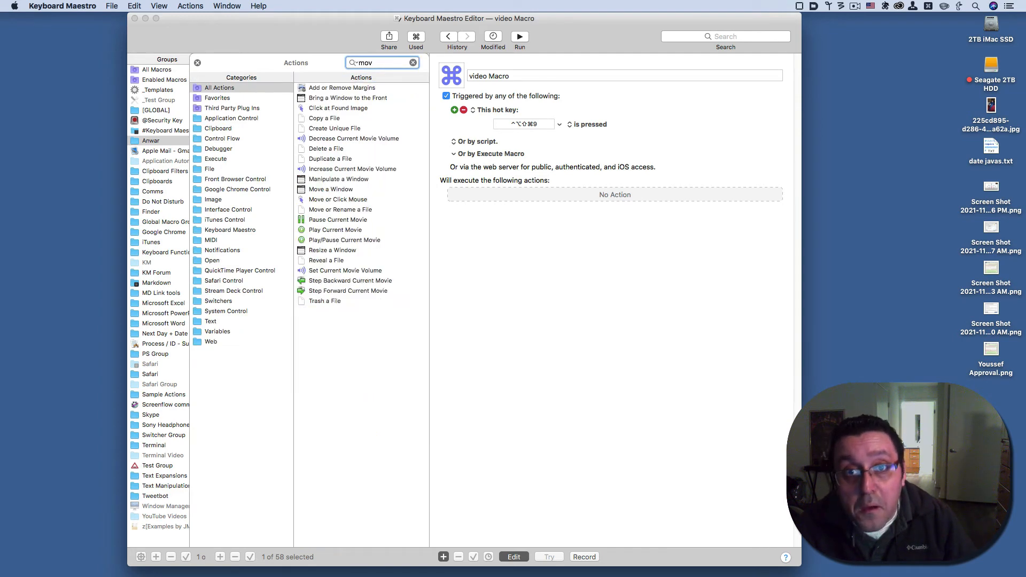
{"action": "type", "text": "e"}
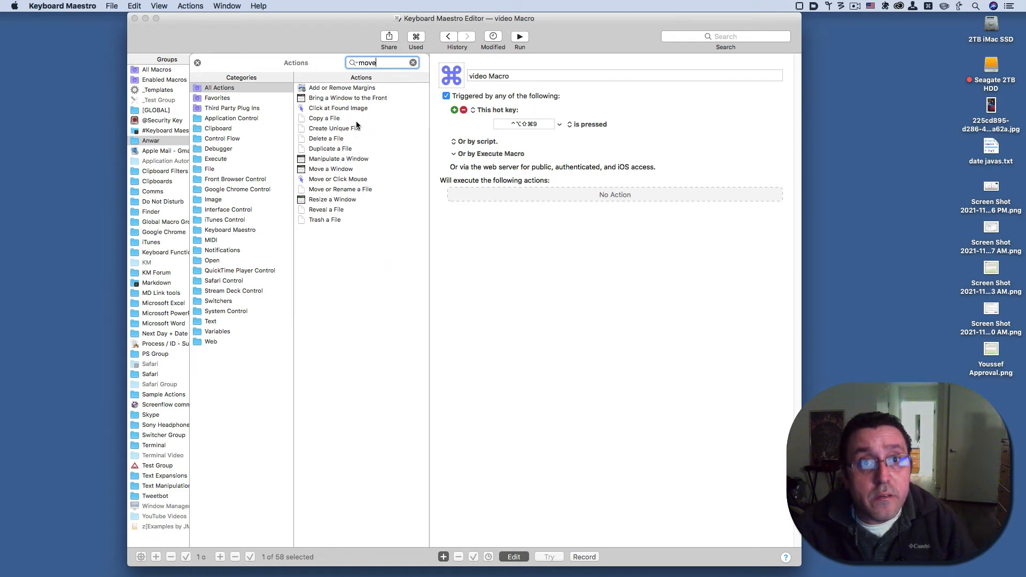
{"action": "double_click", "coordinate": [343, 180]}
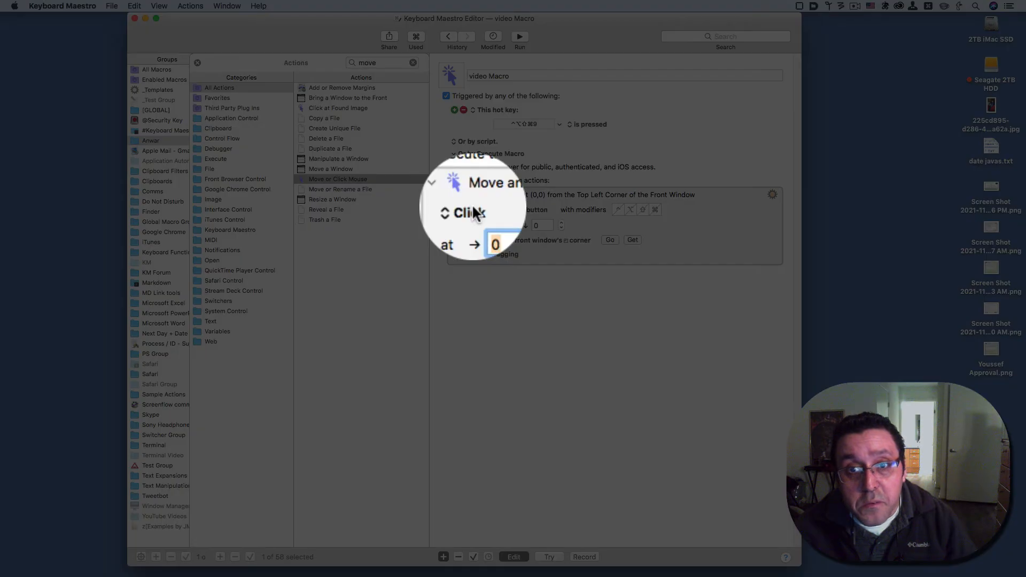
Keep the mouse action at Click, make it relative to the absolute position, and capture the File menu's coordinates 208, 1069
{"action": "left_click", "coordinate": [470, 210]}
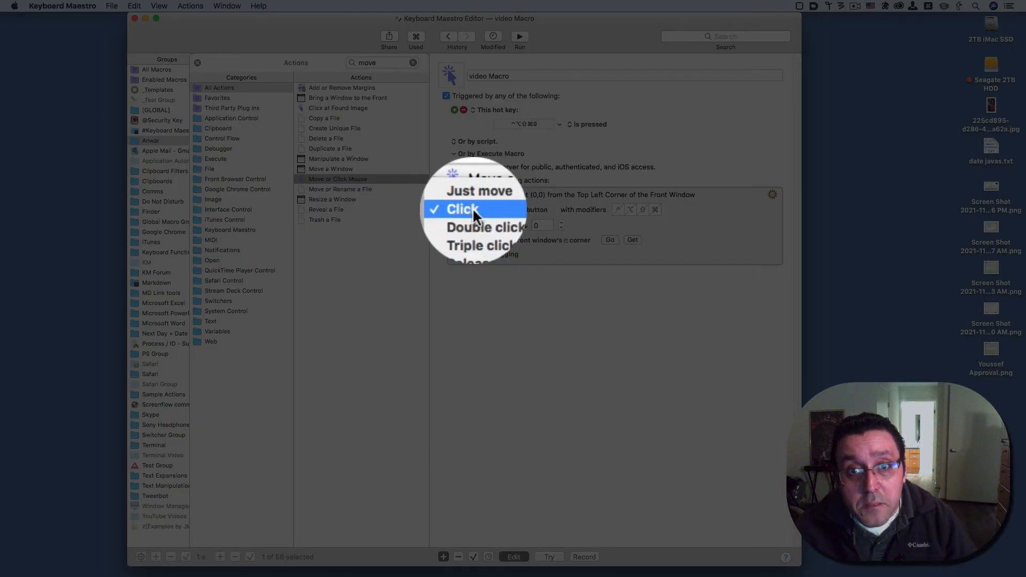
{"action": "left_click", "coordinate": [473, 210]}
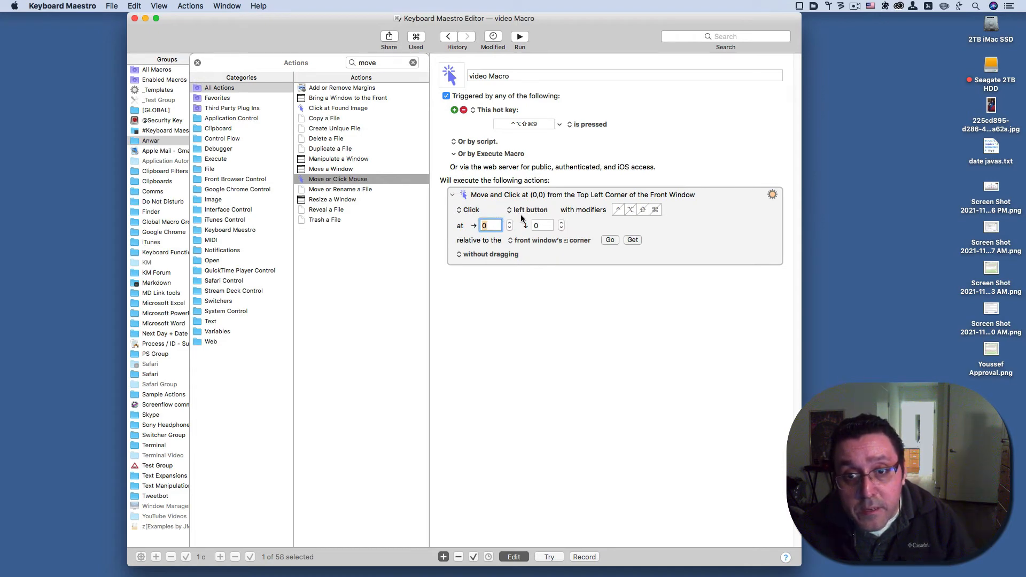
{"action": "left_click", "coordinate": [534, 242]}
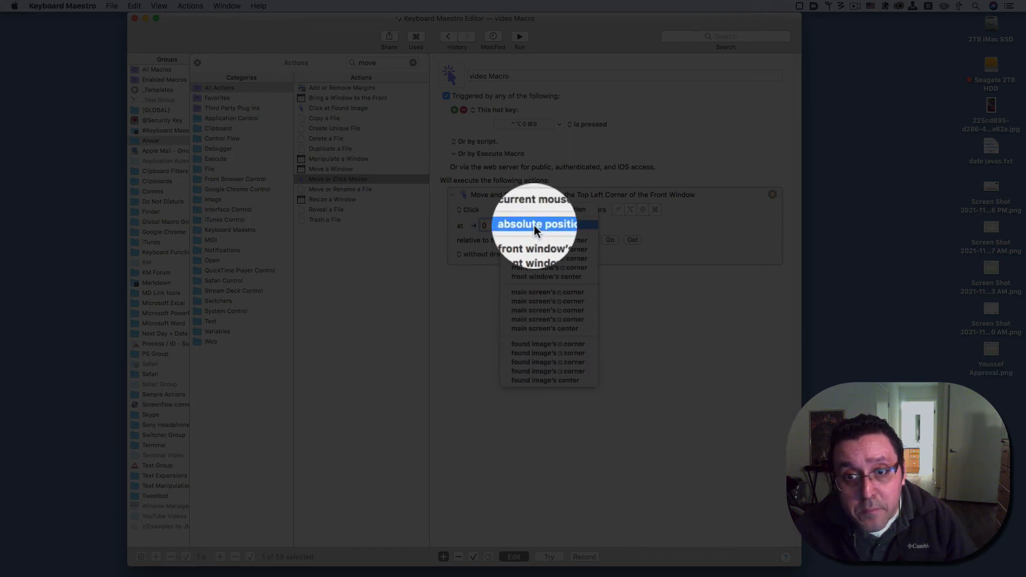
{"action": "left_click", "coordinate": [535, 227]}
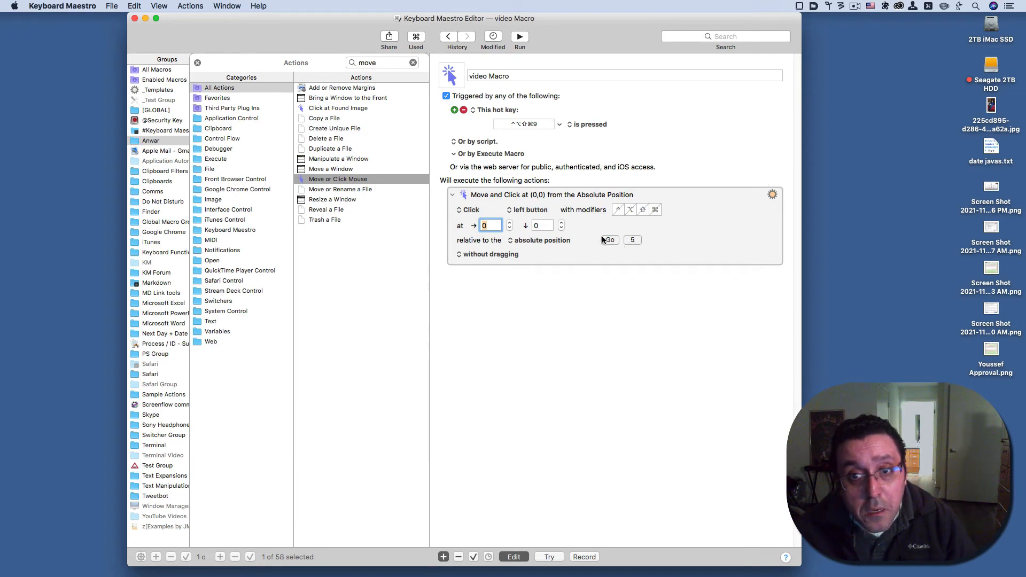
{"action": "left_click", "coordinate": [112, 6]}
{"action": "left_click", "coordinate": [112, 6]}
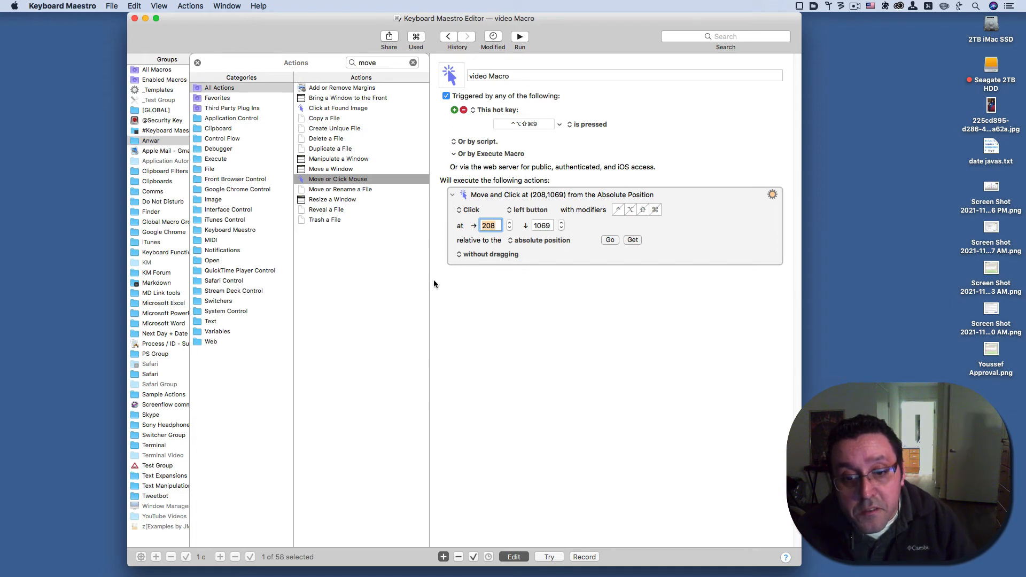
Finish editing the video Macro, test it with Control+Option+Shift+Command+9, and return to the editor
{"action": "left_click", "coordinate": [519, 556]}
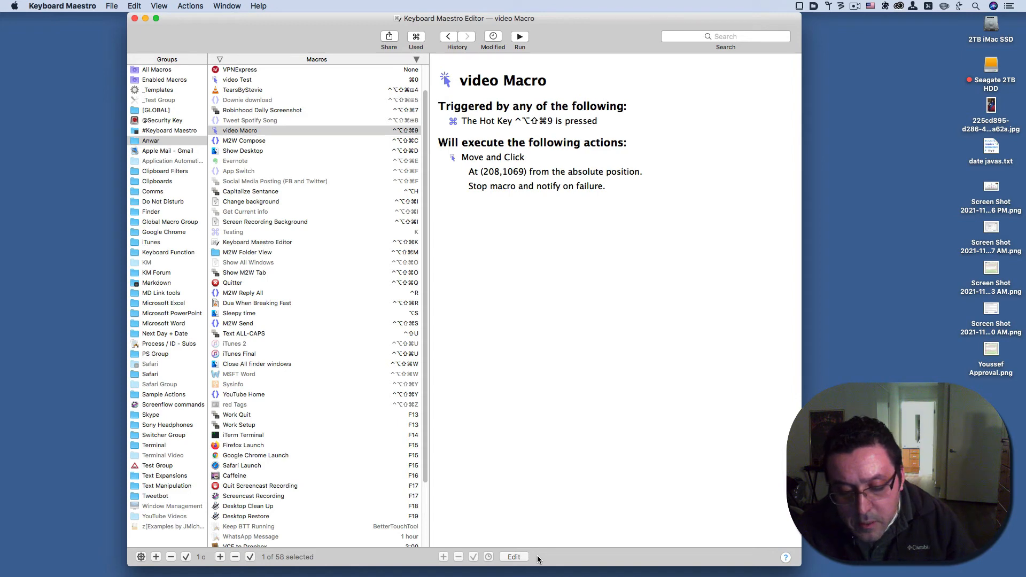
{"action": "key", "text": "ctrl+alt+shift+super+9"}
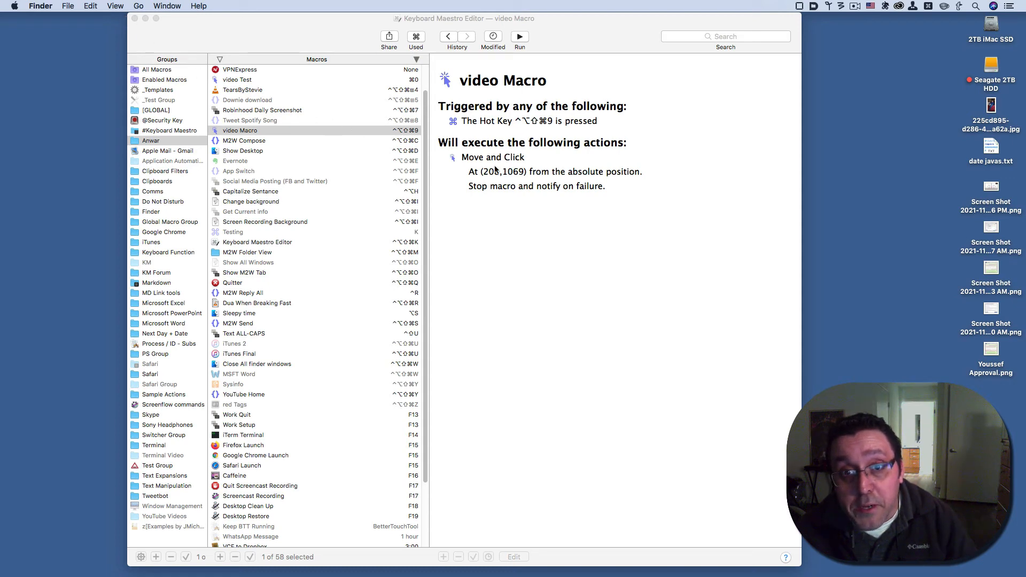
{"action": "left_click", "coordinate": [529, 551]}
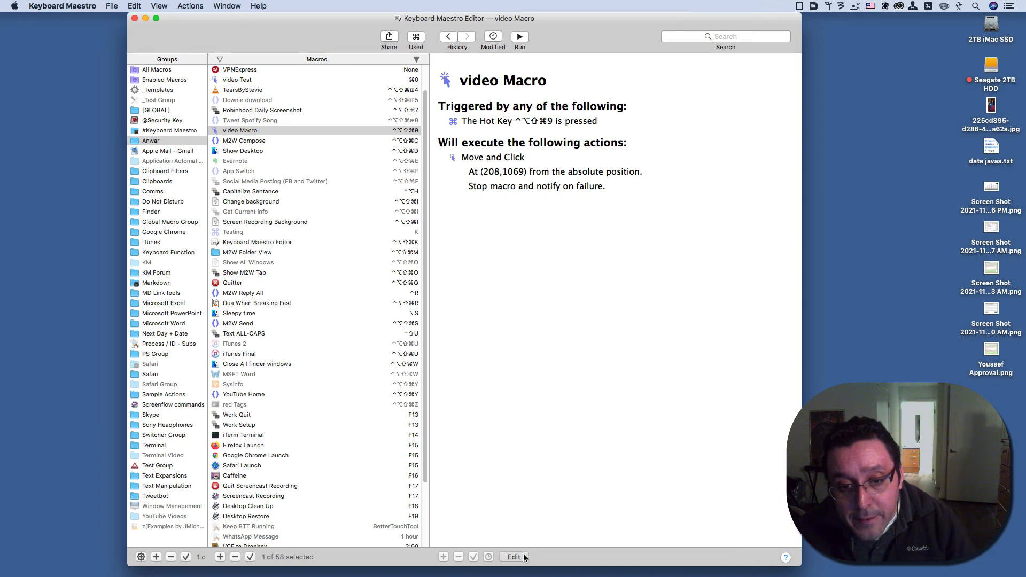
Recapture the mouse action's coordinates over the Actions menu as 363, 1072 and finish editing the macro
{"action": "left_click", "coordinate": [523, 557]}
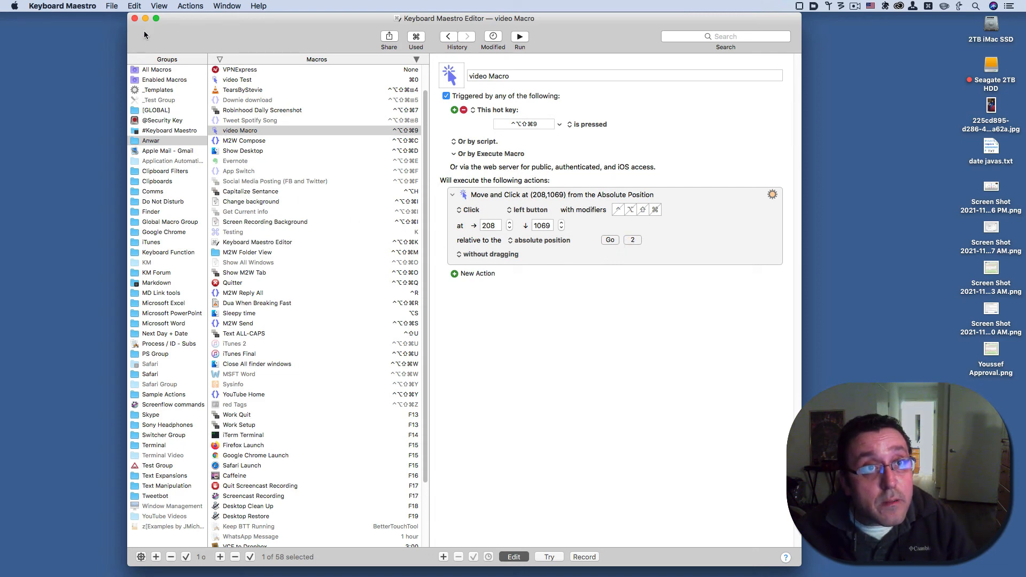
{"action": "left_click", "coordinate": [191, 5]}
{"action": "left_click", "coordinate": [193, 6]}
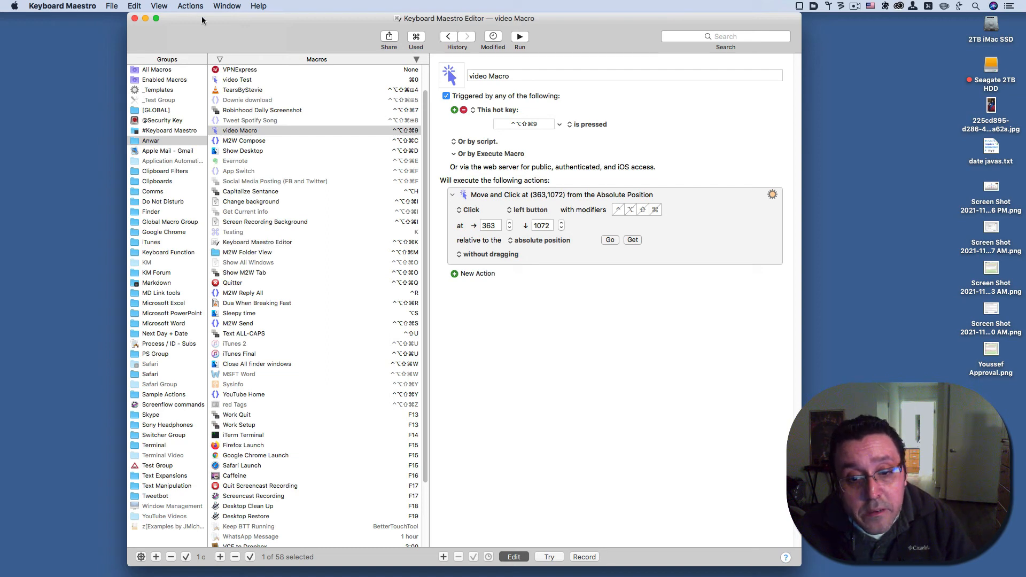
{"action": "left_click", "coordinate": [513, 557]}
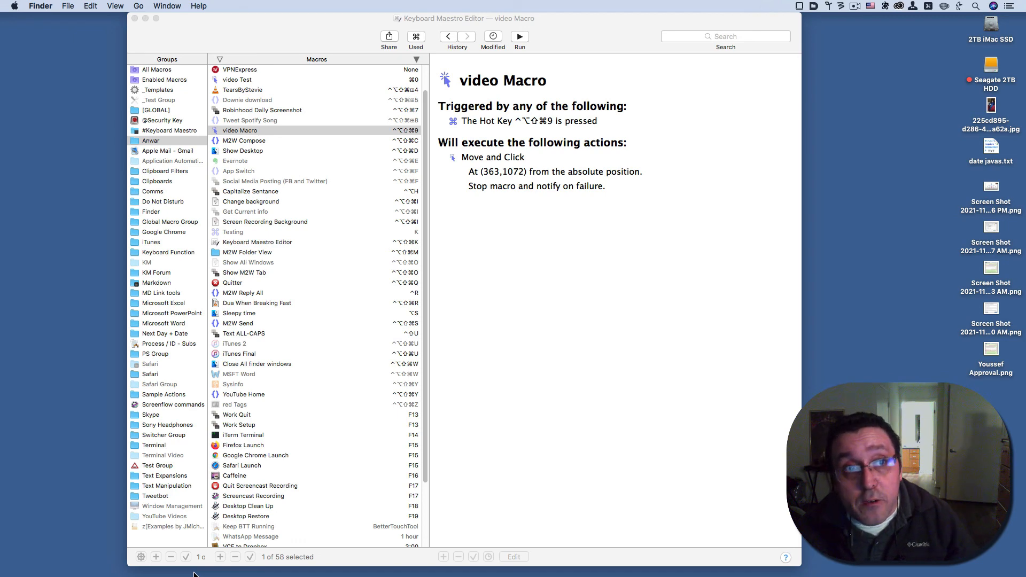
Return to Keyboard Maestro Editor, check its version information in the About window, and close that window
{"action": "left_click", "coordinate": [687, 291]}
{"action": "left_click", "coordinate": [74, 6]}
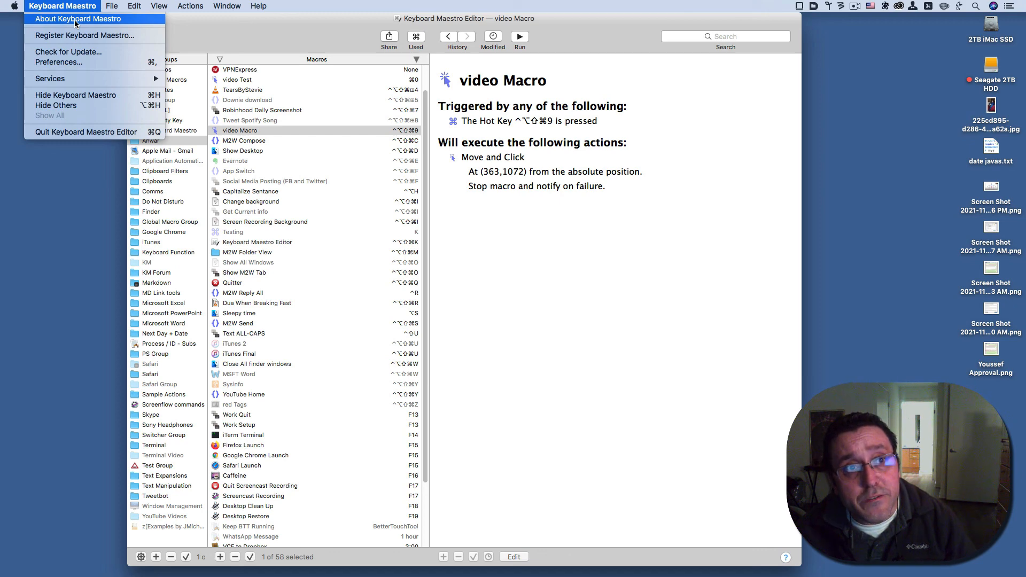
{"action": "left_click", "coordinate": [74, 19]}
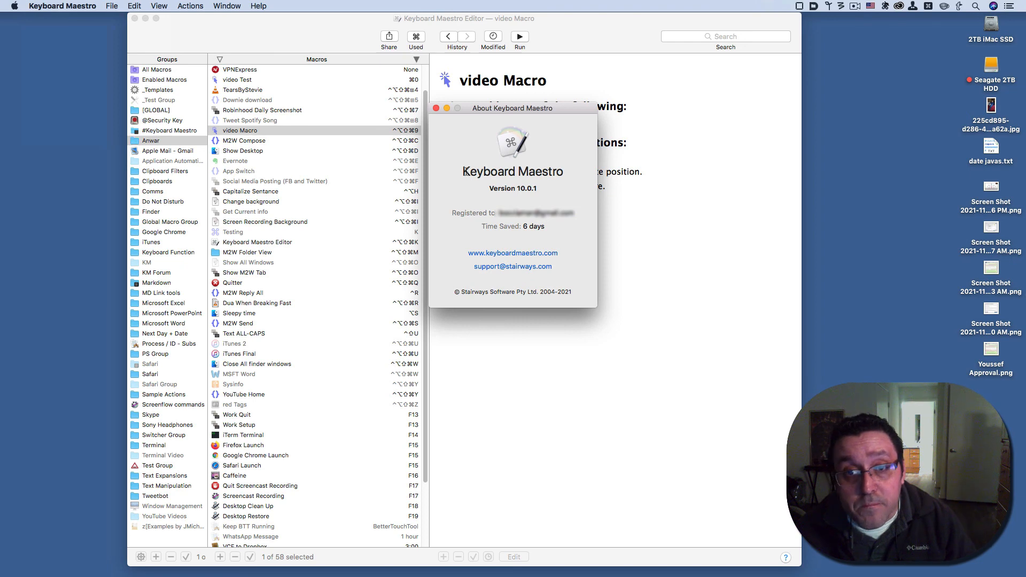
{"action": "left_click", "coordinate": [436, 109]}
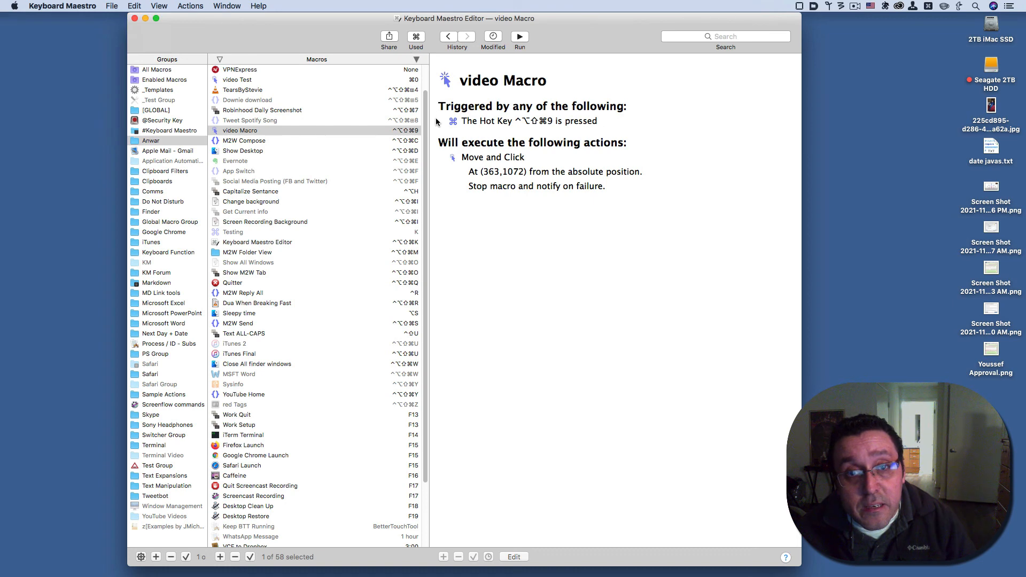